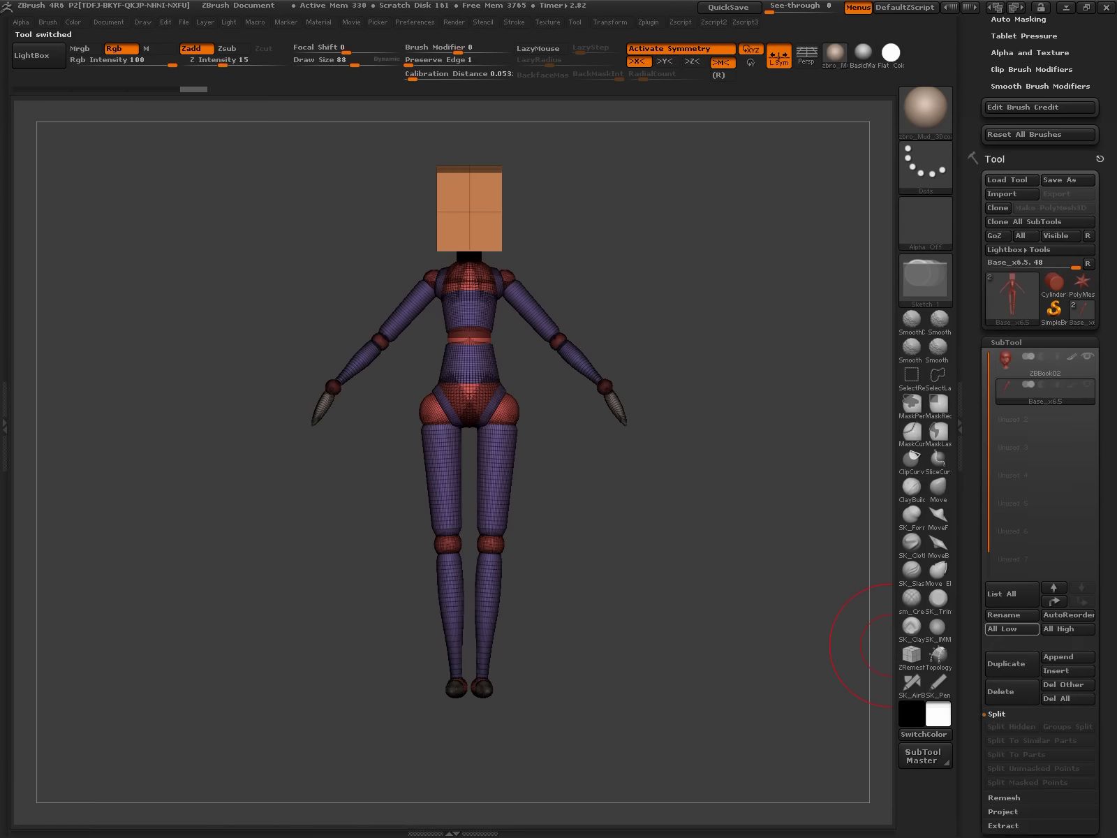
Step: Generate an adaptive skin from the ZSphere armature and append it as a new subtool
scroll(1041, 419, "down", 10)
left_click(1020, 459)
left_click(1040, 611)
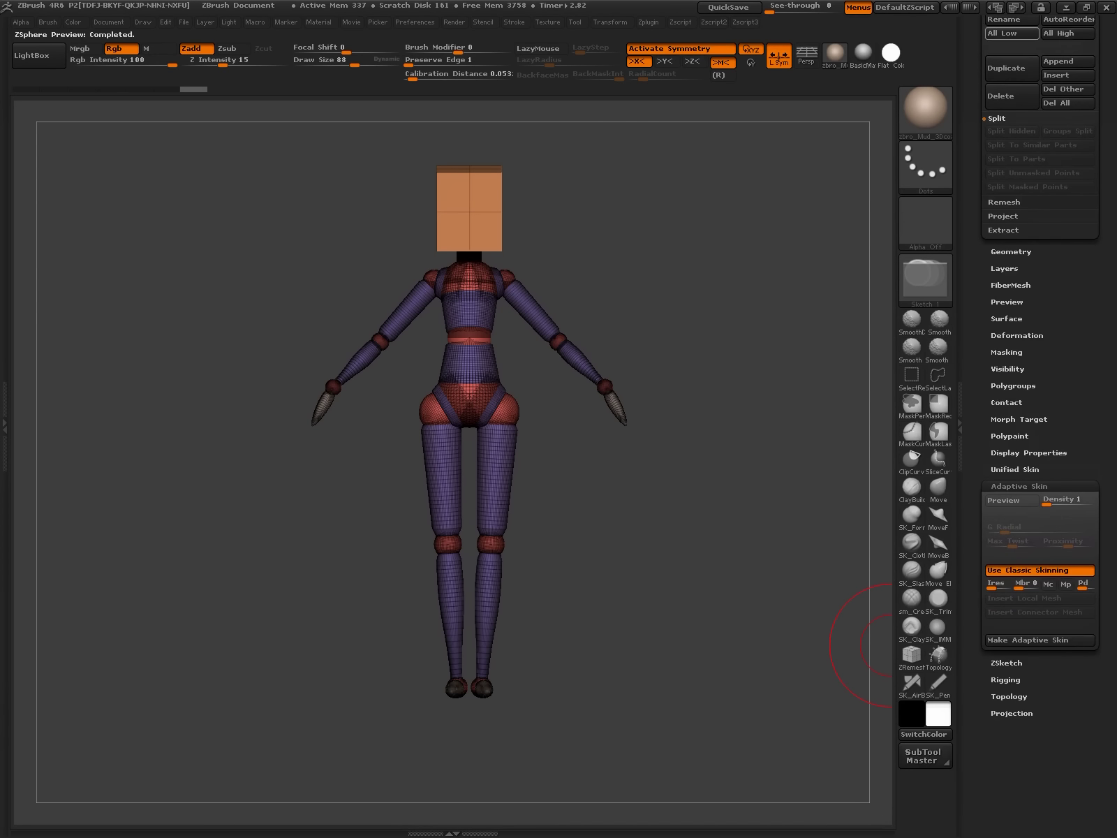
left_click(1069, 487)
left_click(943, 587)
Step: Select the new skin subtool, turn polygroups off and subdivide it smooth
key("shift+f")
left_click(912, 599)
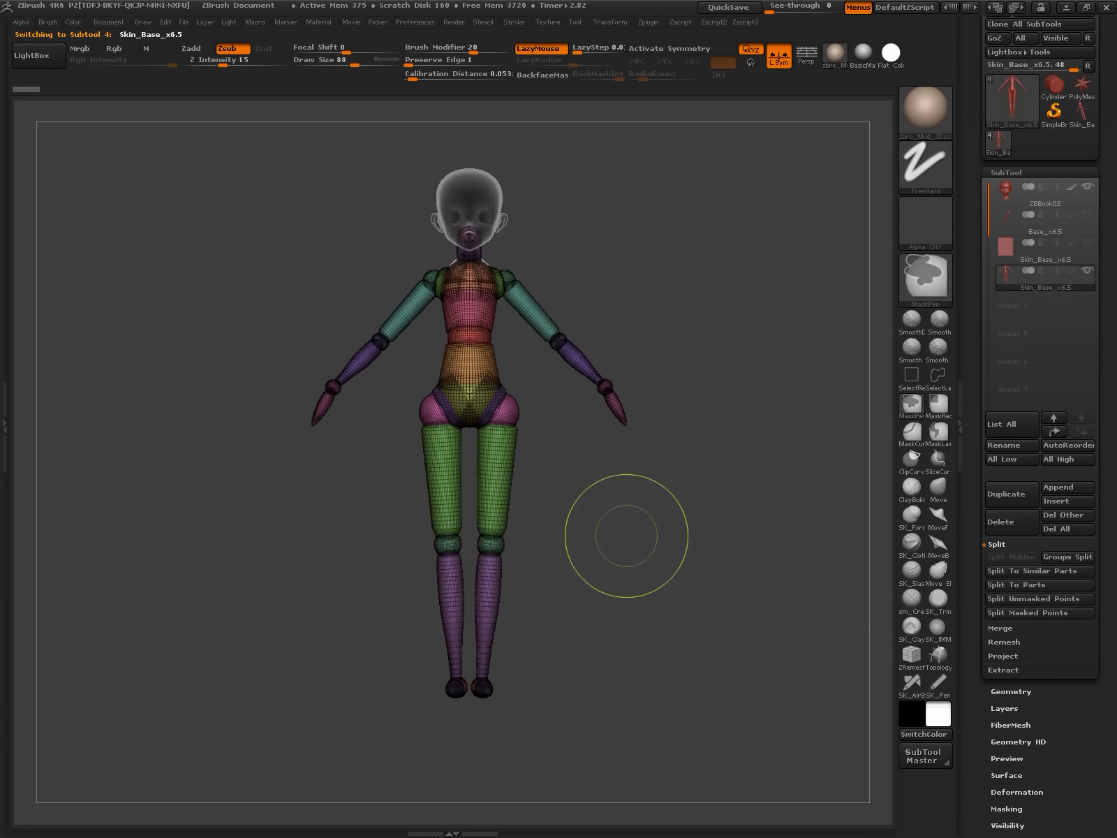
key("shift+f")
key("g")
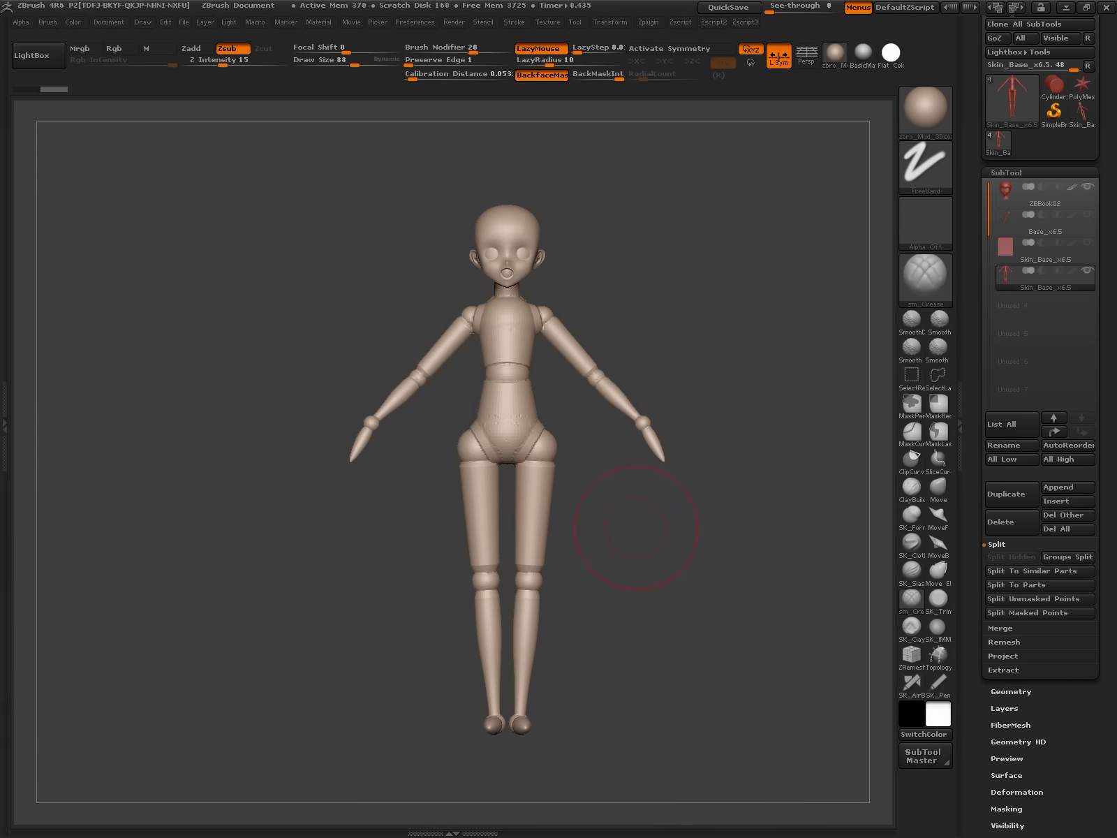
key("g")
key("ctrl+d")
Step: Mask both arms and pull the hips into shape with the Move brush
left_click(938, 487)
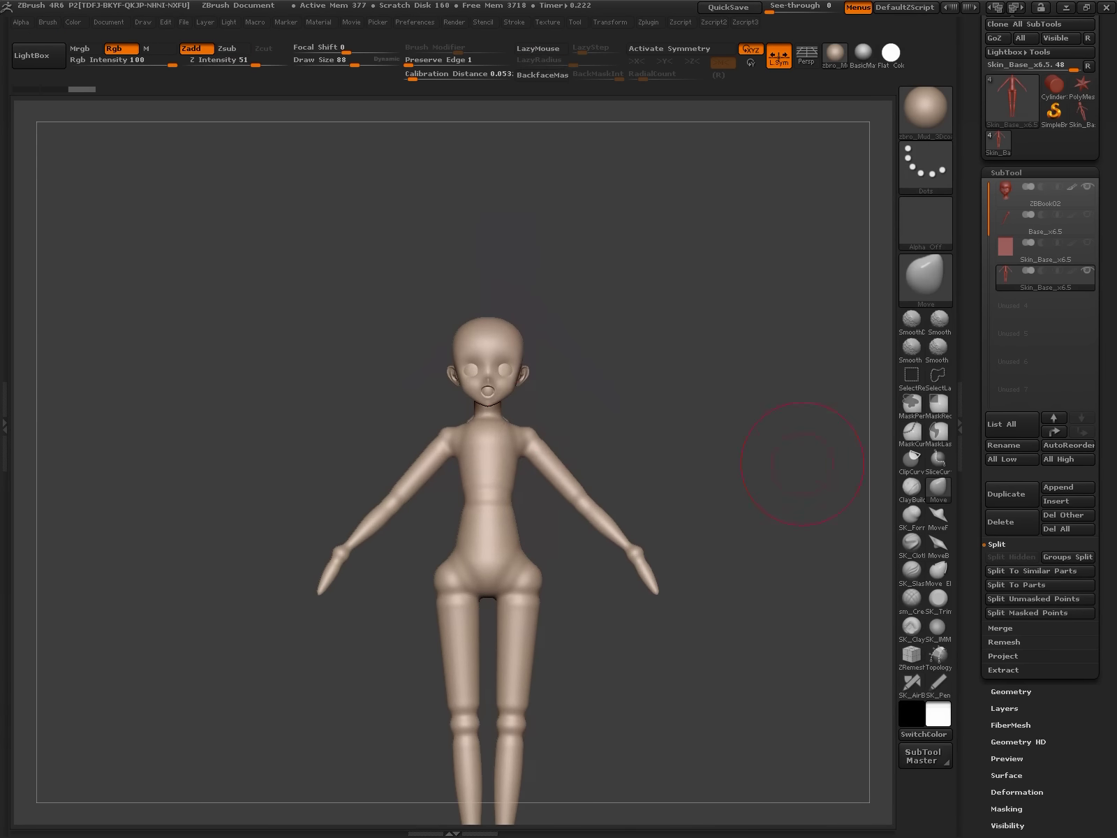
left_click_drag(517, 398, 852, 384, "alt")
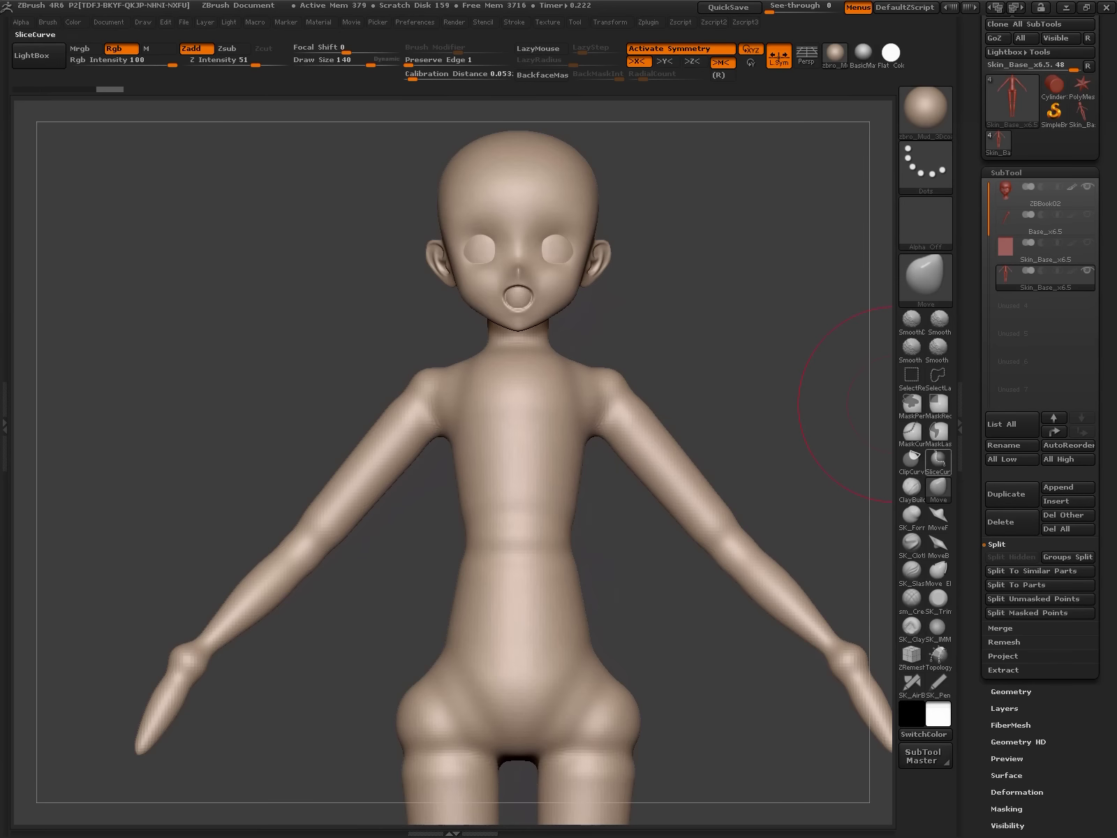
left_click(612, 427, "ctrl")
left_click_drag(838, 454, 822, 623, "alt")
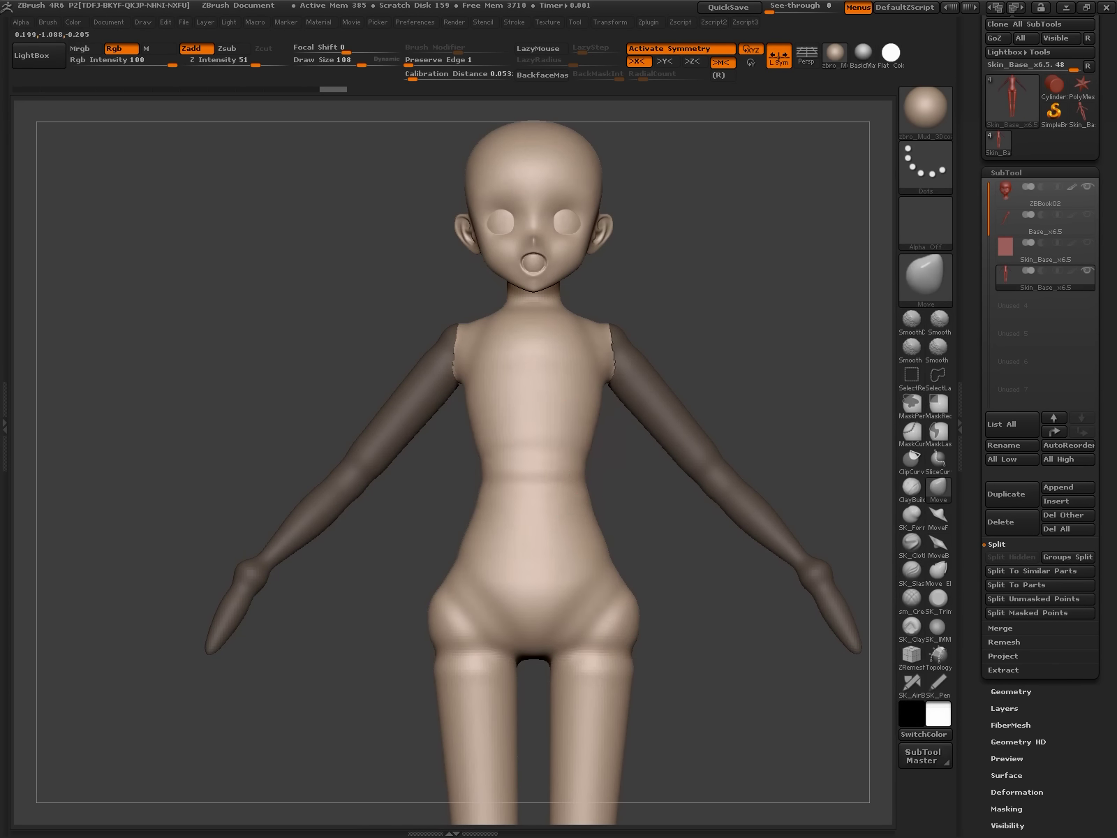
left_click_drag(699, 580, 369, 579)
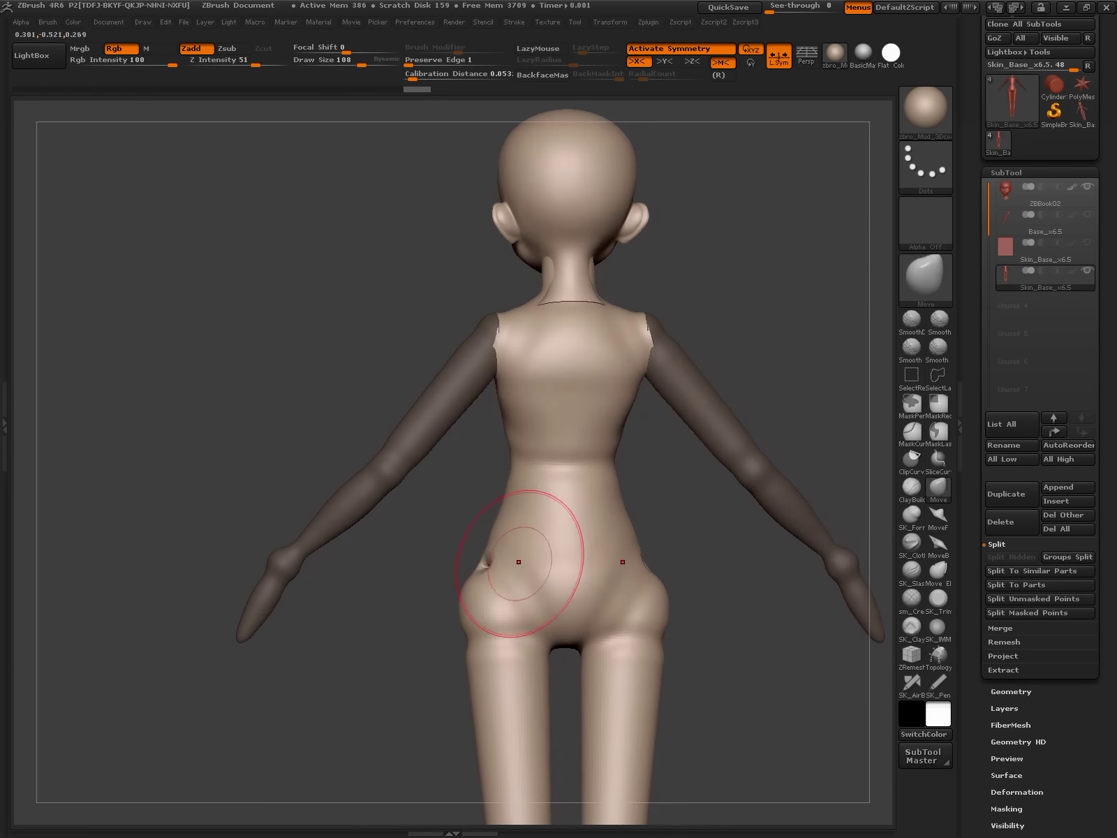
mouse_move(519, 561)
left_mouse_down()
mouse_move(716, 674)
mouse_move(627, 539)
left_mouse_up()
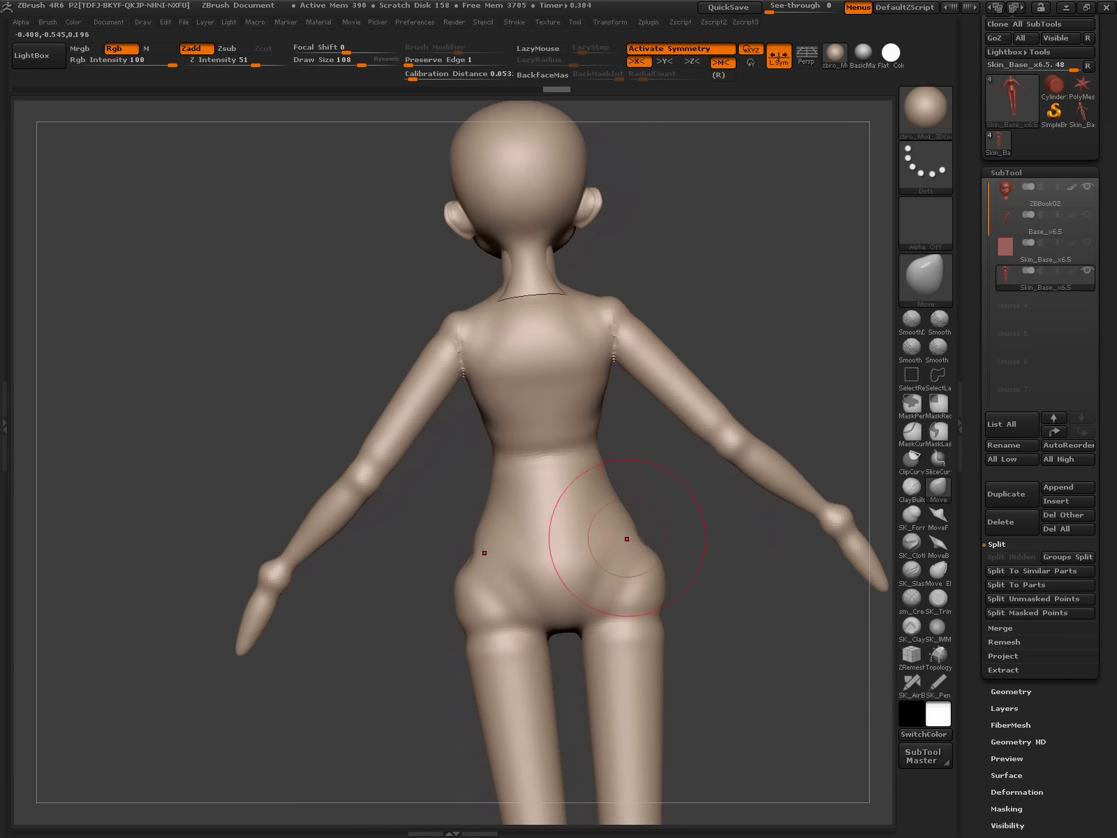
Step: Lengthen the legs and adjust the hips and torso with the Move brush
key("b")
key("m")
key("v")
left_click_drag(209, 454, 649, 454)
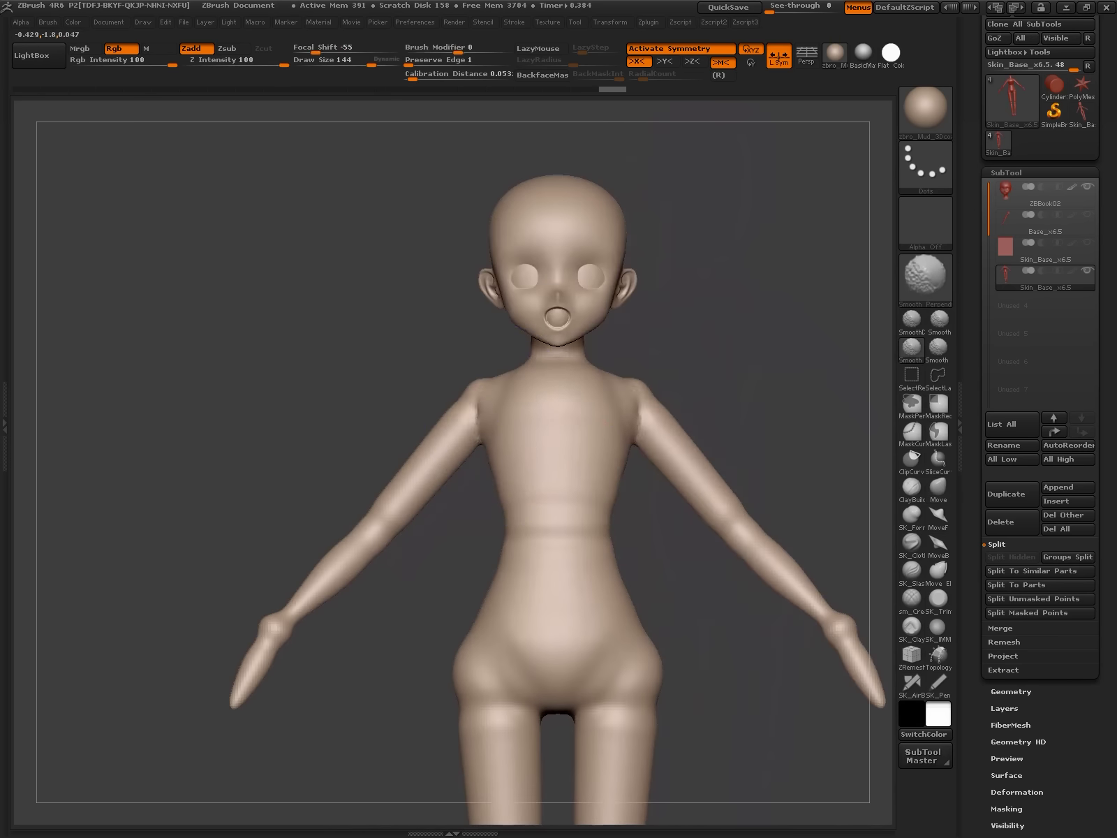
left_click_drag(824, 479, 846, 353, "alt")
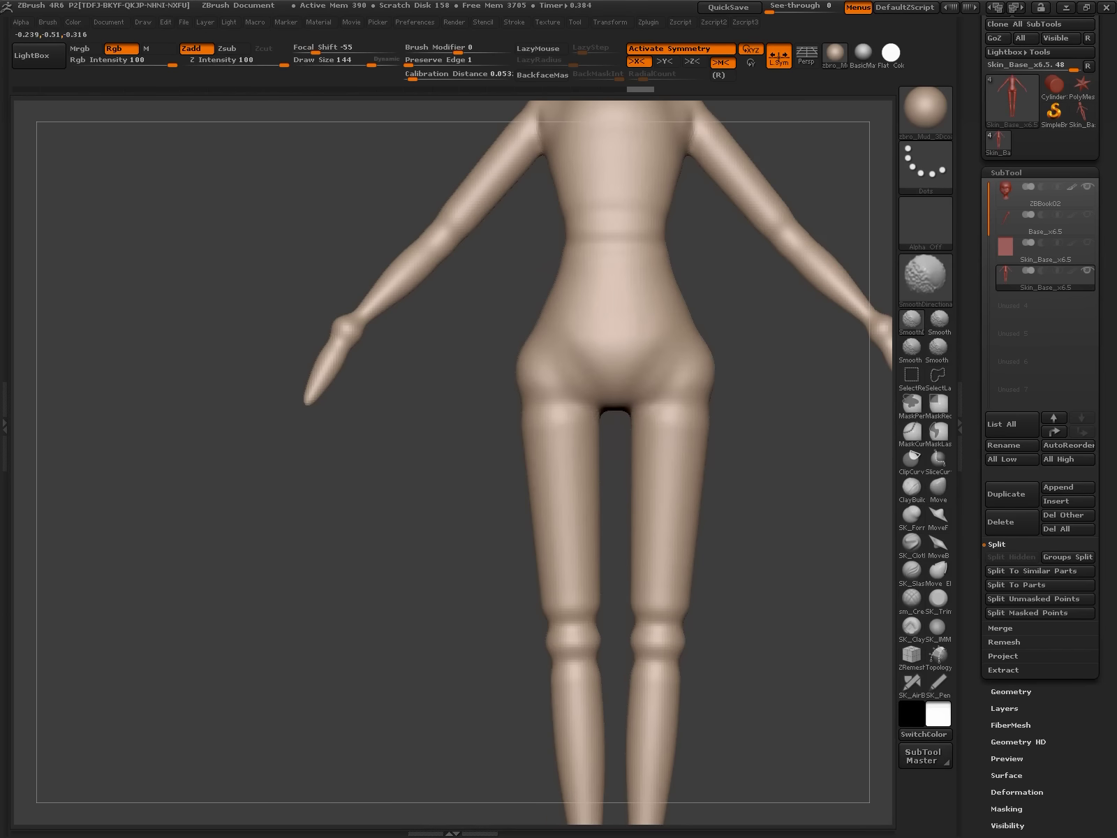
left_click_drag(579, 489, 579, 391)
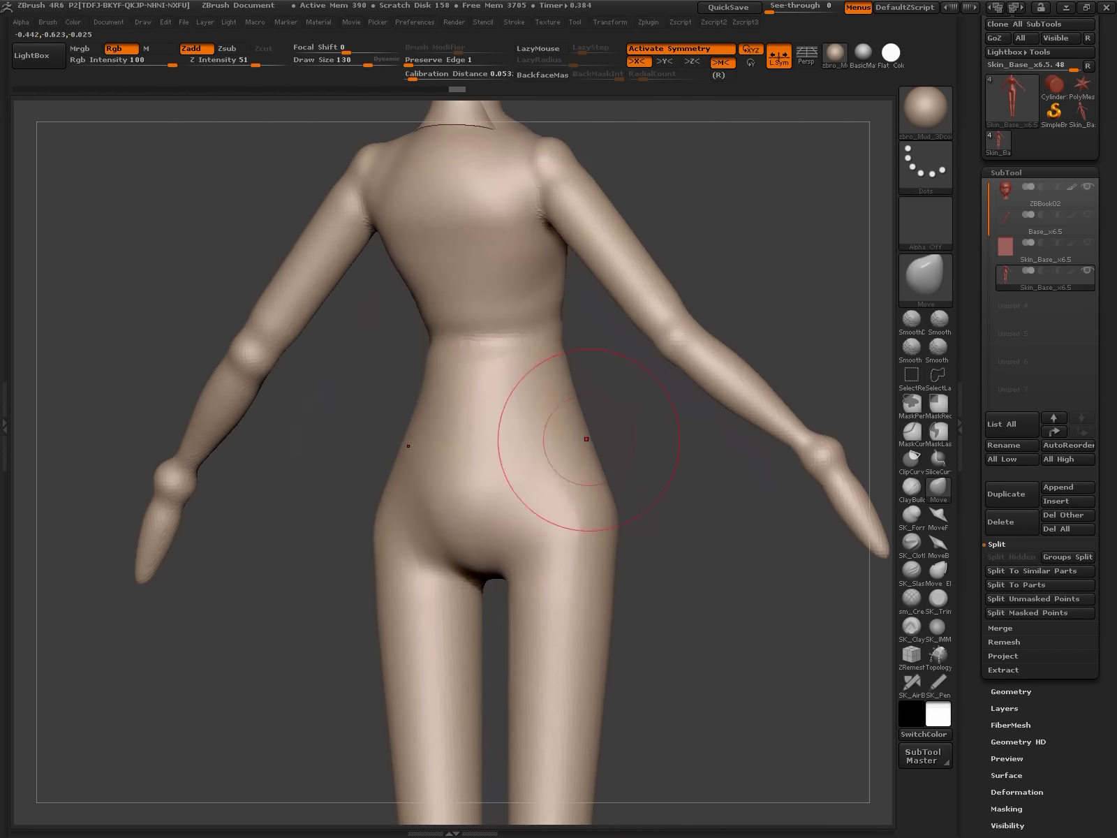
left_click_drag(614, 489, 633, 484)
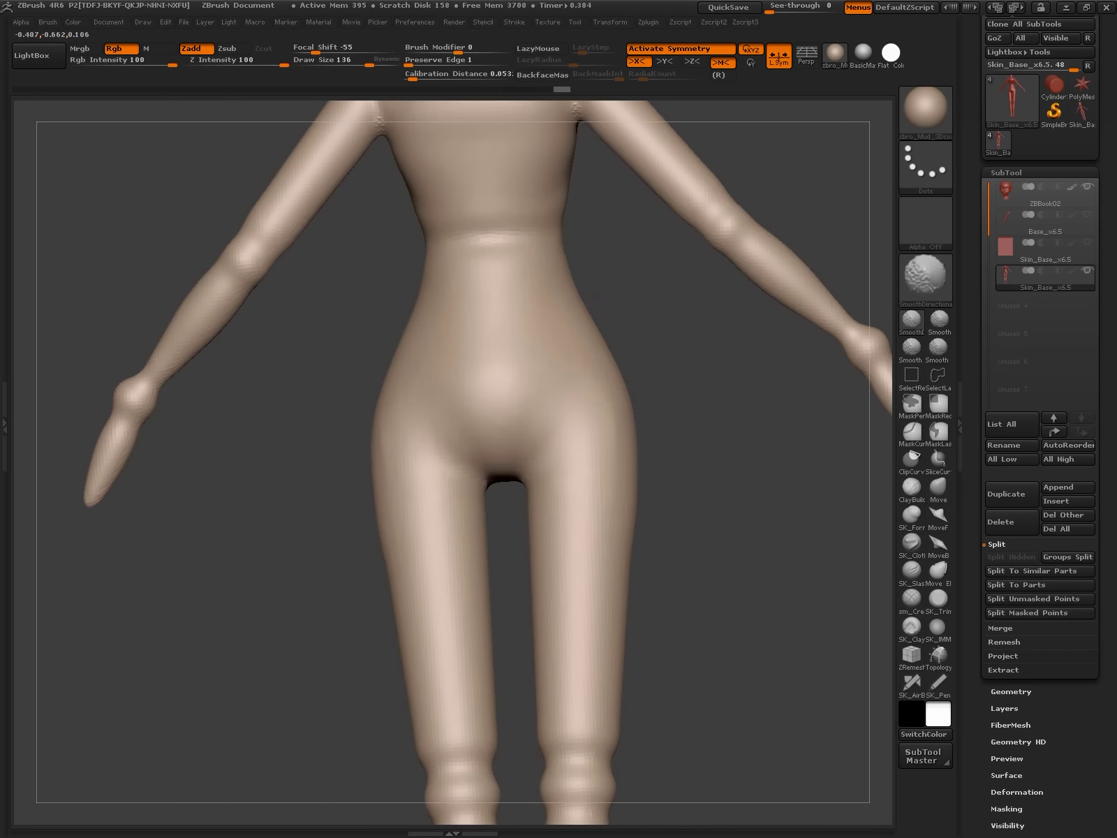
Step: Smooth and slim the legs down toward the feet
mouse_move(824, 488)
left_mouse_down()
mouse_move(768, 482)
mouse_move(768, 391)
mouse_move(811, 391)
left_mouse_up()
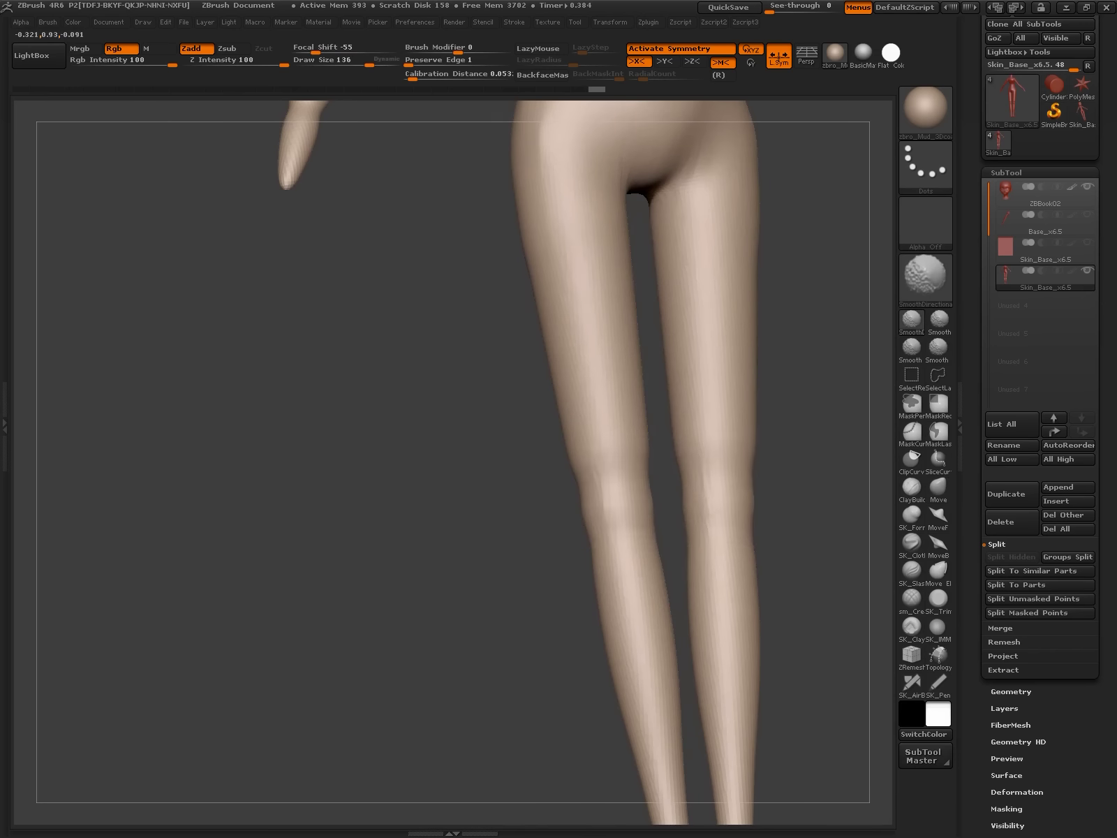
left_click_drag(643, 466, 670, 363)
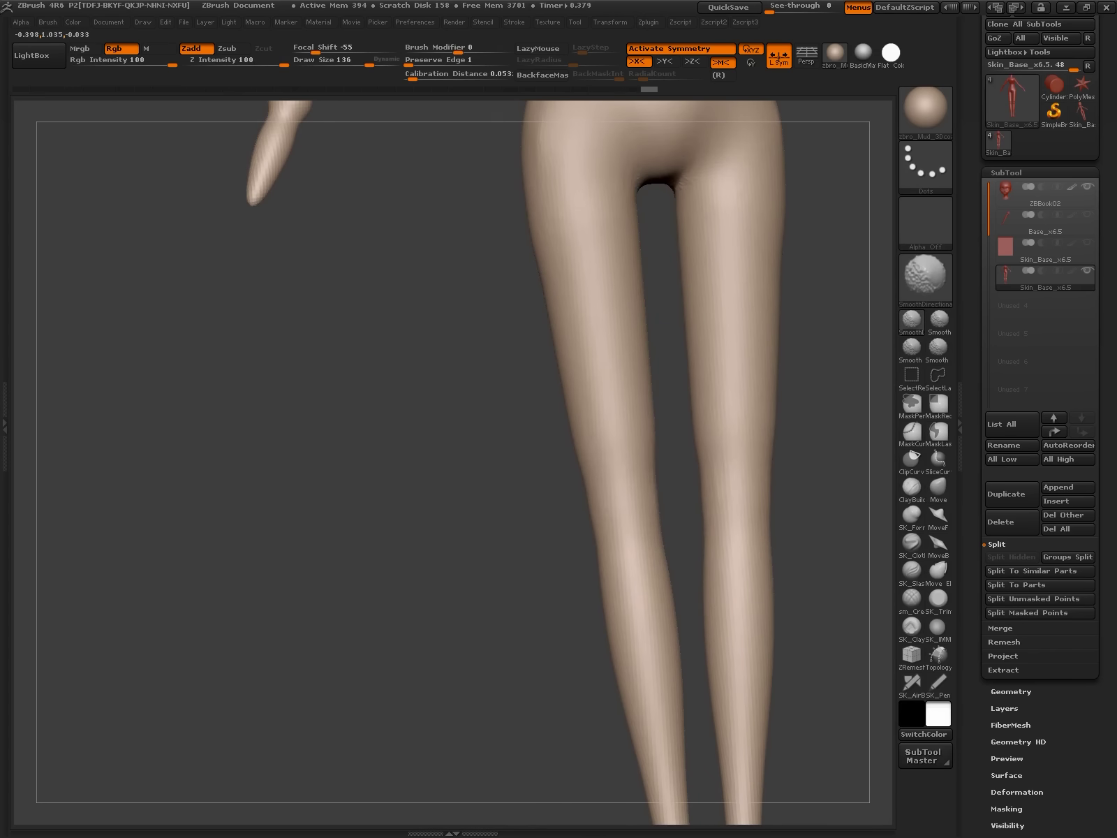
key("f")
left_click_drag(838, 489, 838, 349, "alt")
left_click_drag(838, 454, 838, 266, "alt")
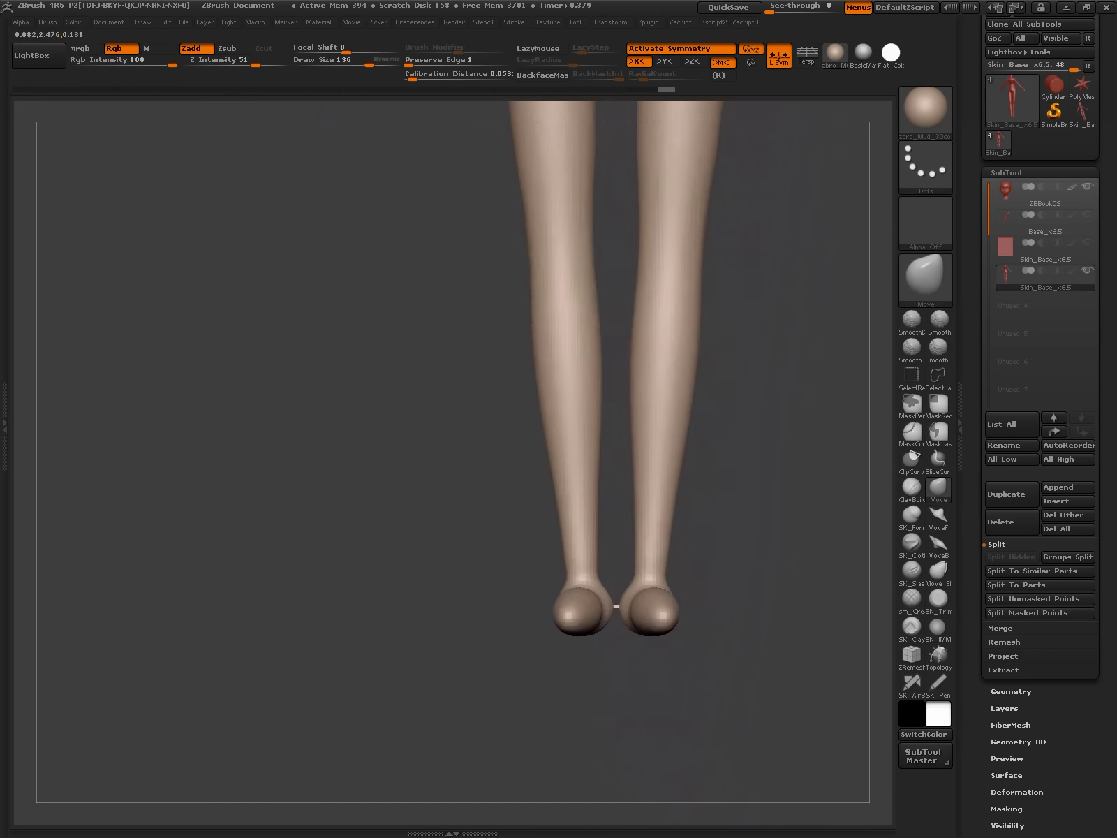
Step: With symmetry off, hide one leg and delete the hidden geometry
key("x")
left_click_drag(606, 432, 664, 668, "ctrl+shift")
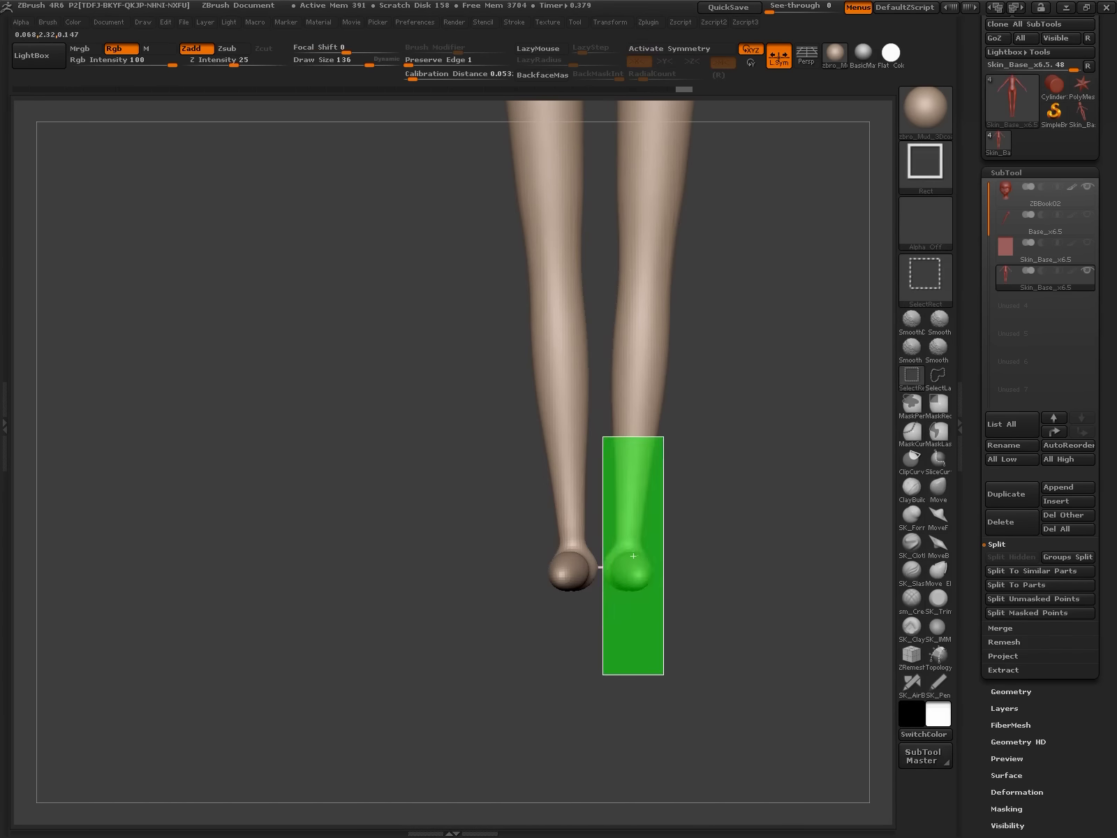
left_click_drag(593, 329, 605, 440, "ctrl+shift")
key("g")
left_click(753, 563)
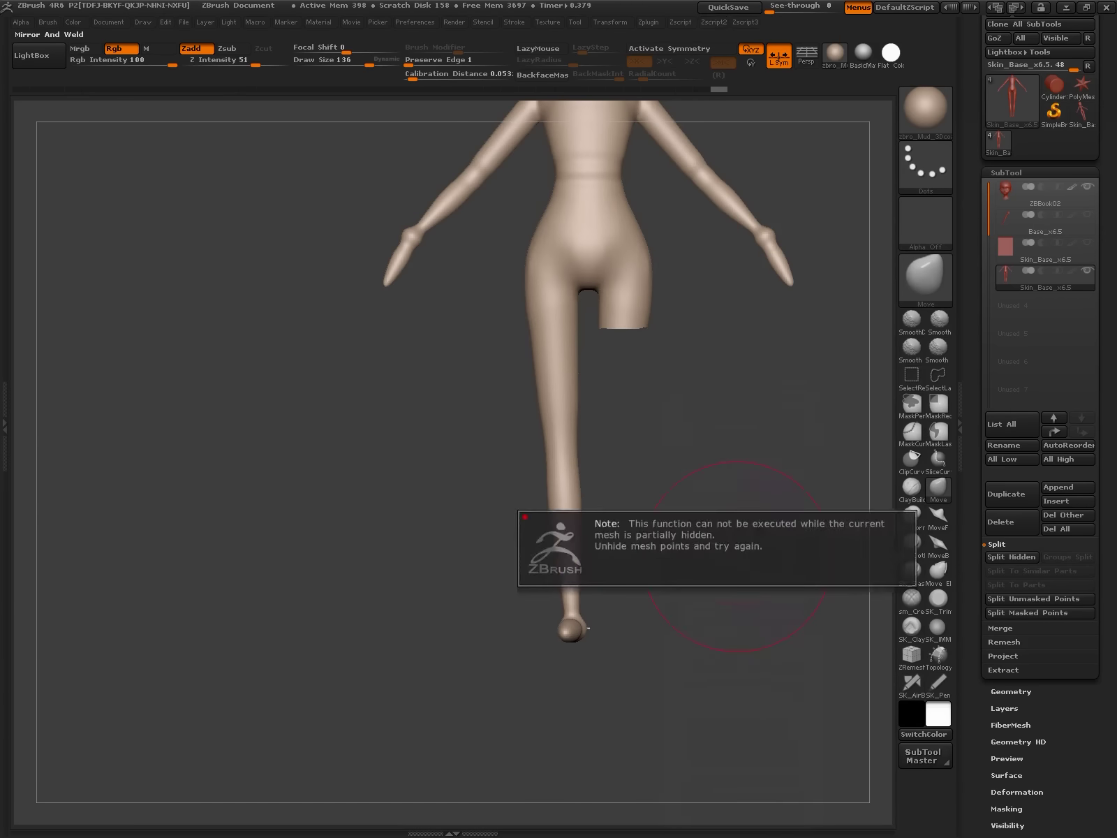
left_click(690, 563)
left_click_drag(628, 489, 628, 314, "alt")
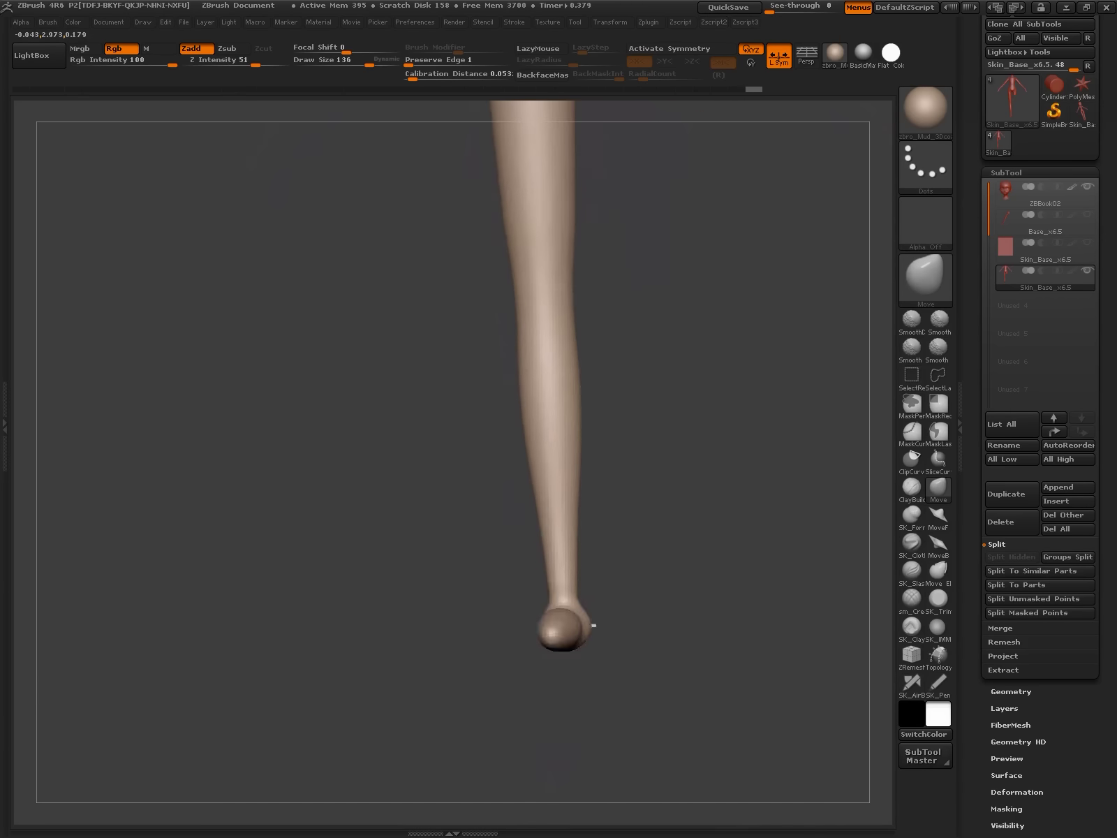
Step: Unhide the foot and pull it forward into an elongated foot with Move
left_click_drag(607, 577, 651, 624, "ctrl+shift")
key("g")
left_click(861, 524, "ctrl+shift")
left_click_drag(803, 524, 856, 524, "alt")
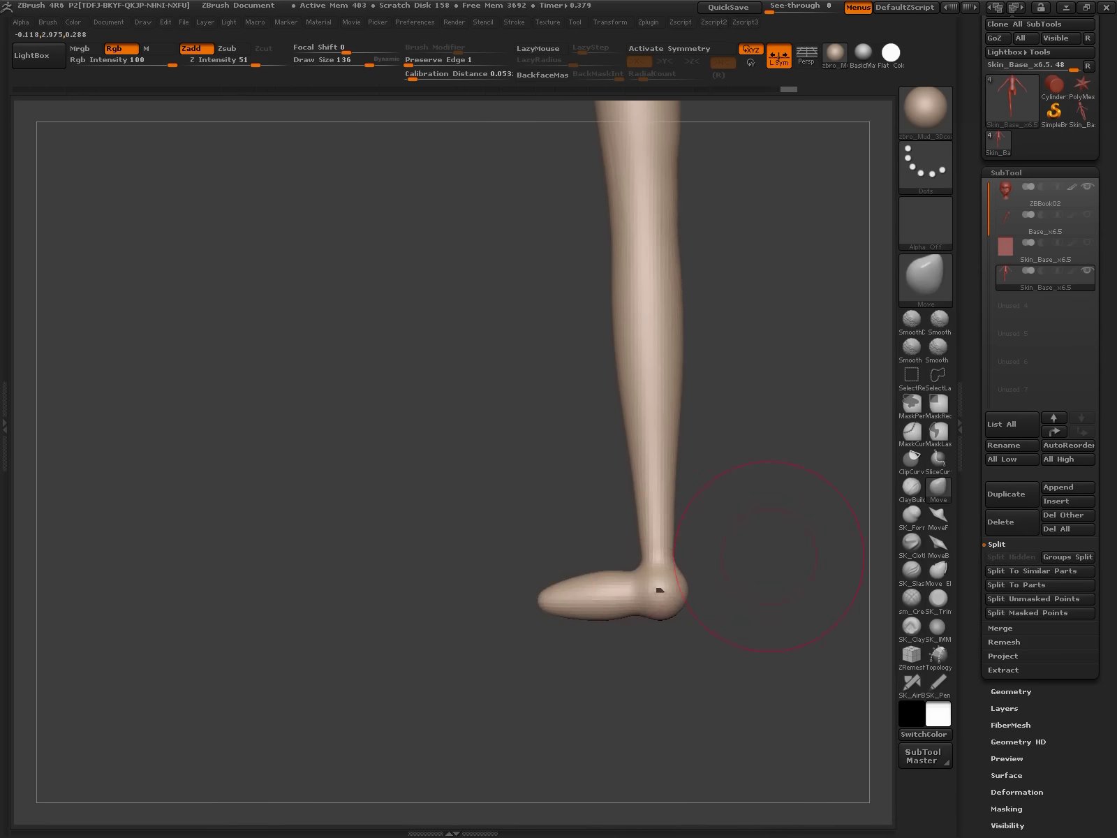
key("b")
key("m")
key("v")
left_click_drag(691, 499, 678, 576, "alt")
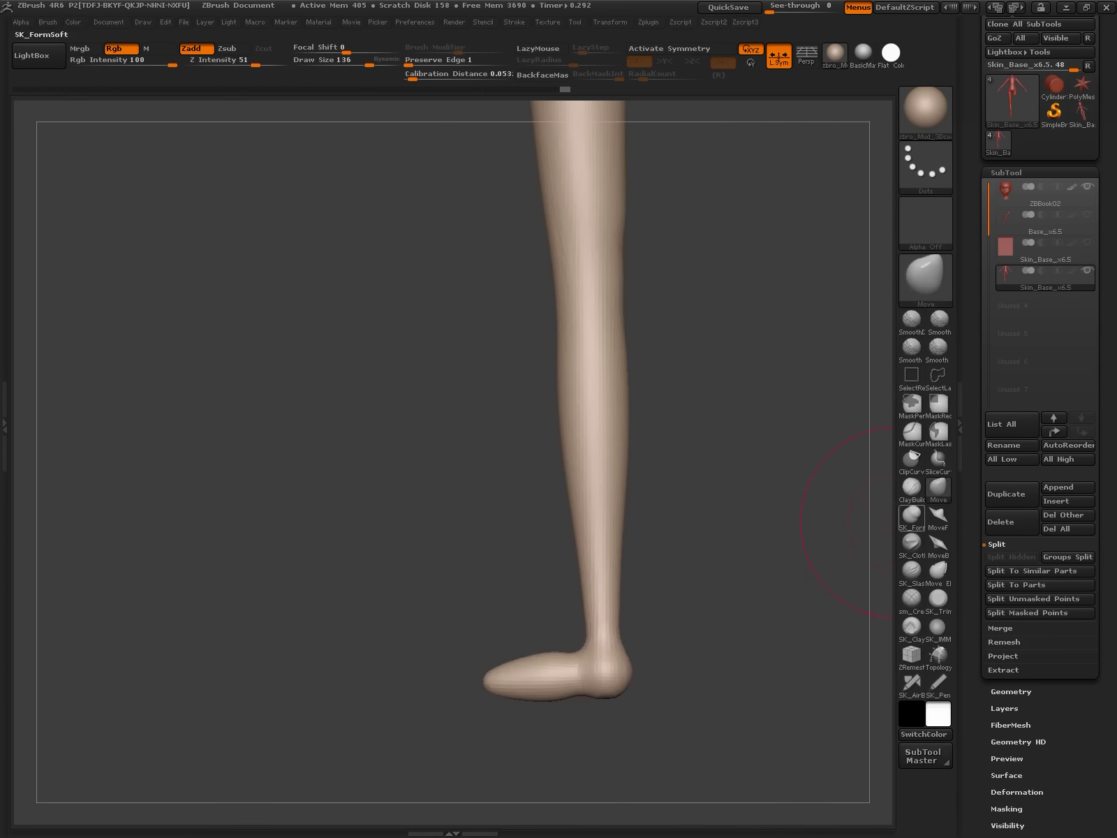
Step: Mask the back of the lower leg, then round the toe and define the ankle bend
left_click_drag(895, 522, 628, 573, "shift")
left_click_drag(643, 412, 630, 792, "ctrl")
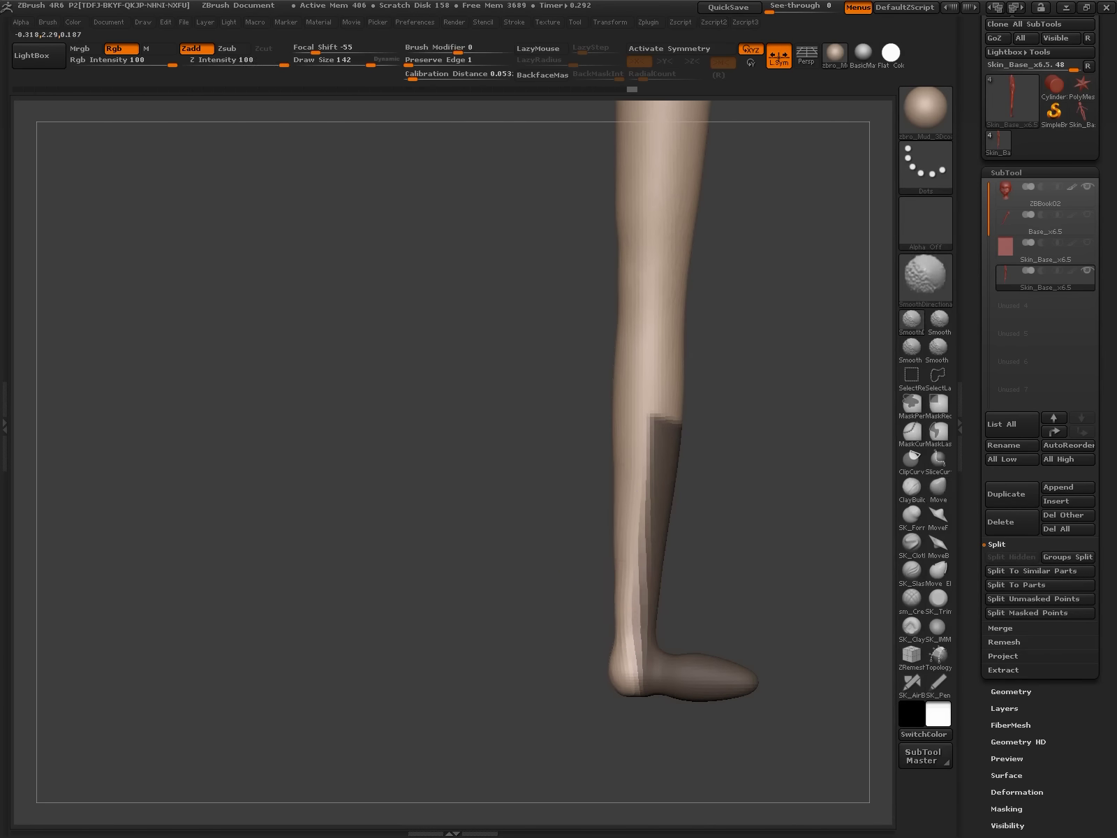
left_click_drag(531, 698, 703, 700)
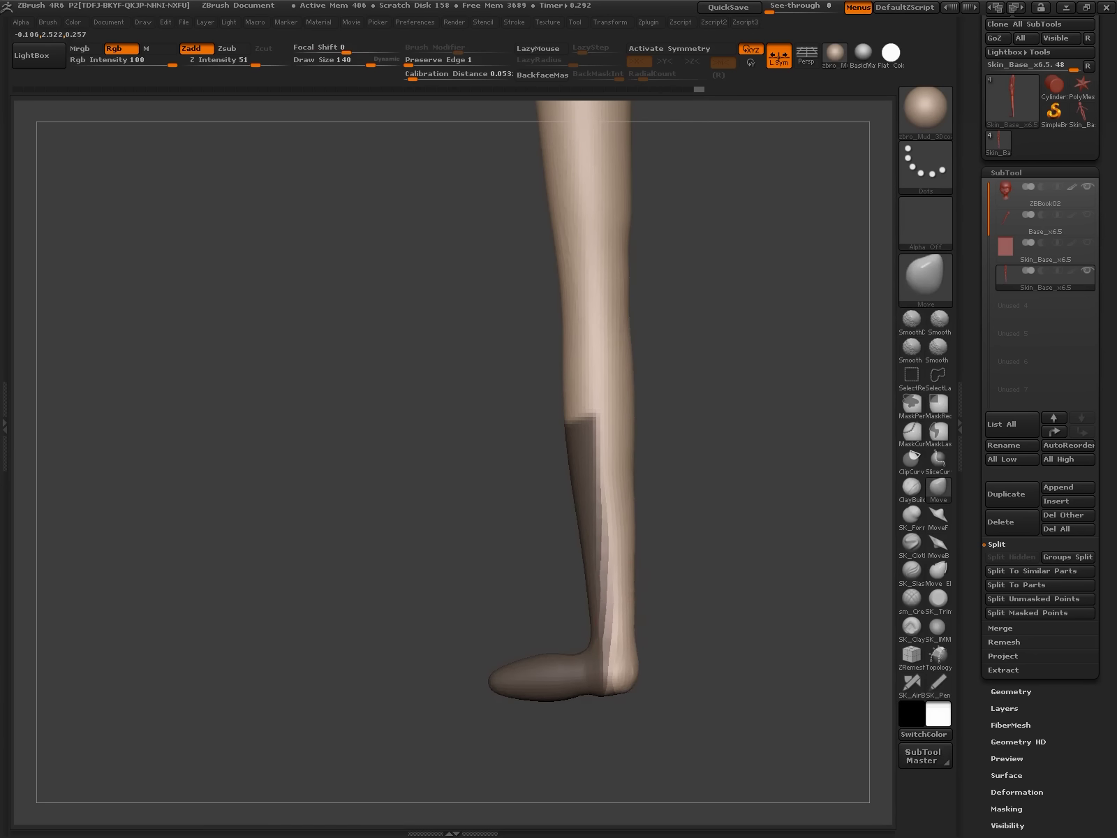
mouse_move(768, 664)
left_mouse_down("ctrl")
mouse_move(803, 698)
mouse_move(698, 489)
mouse_move(734, 559)
mouse_move(656, 574)
left_mouse_up("ctrl")
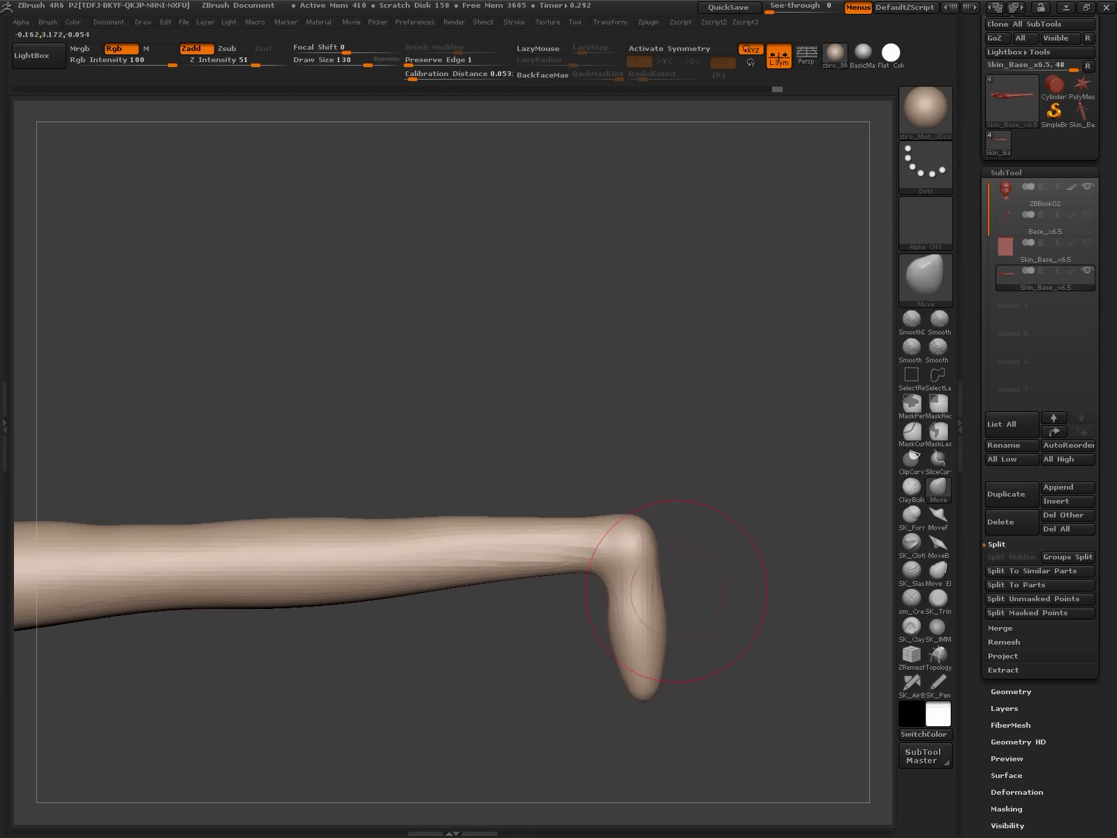
mouse_move(657, 574)
left_mouse_down()
mouse_move(654, 724)
mouse_move(609, 488)
mouse_move(568, 599)
left_mouse_up()
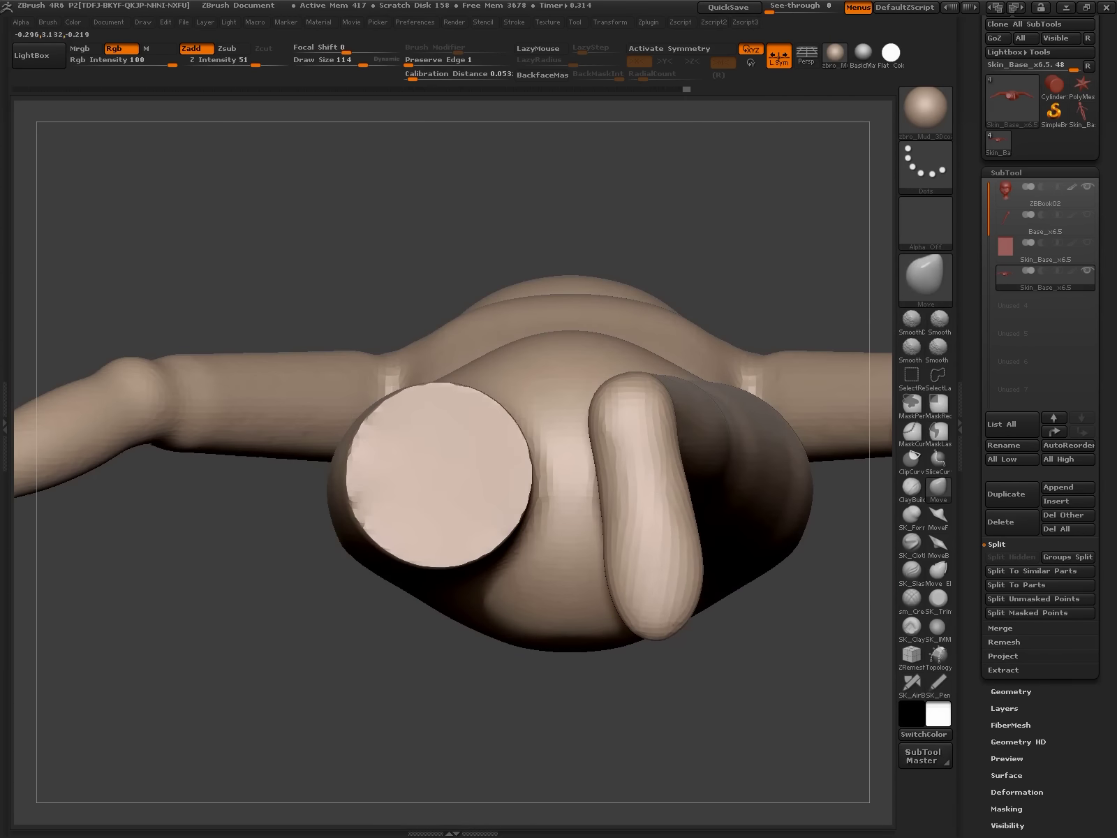
left_click_drag(569, 598, 667, 544)
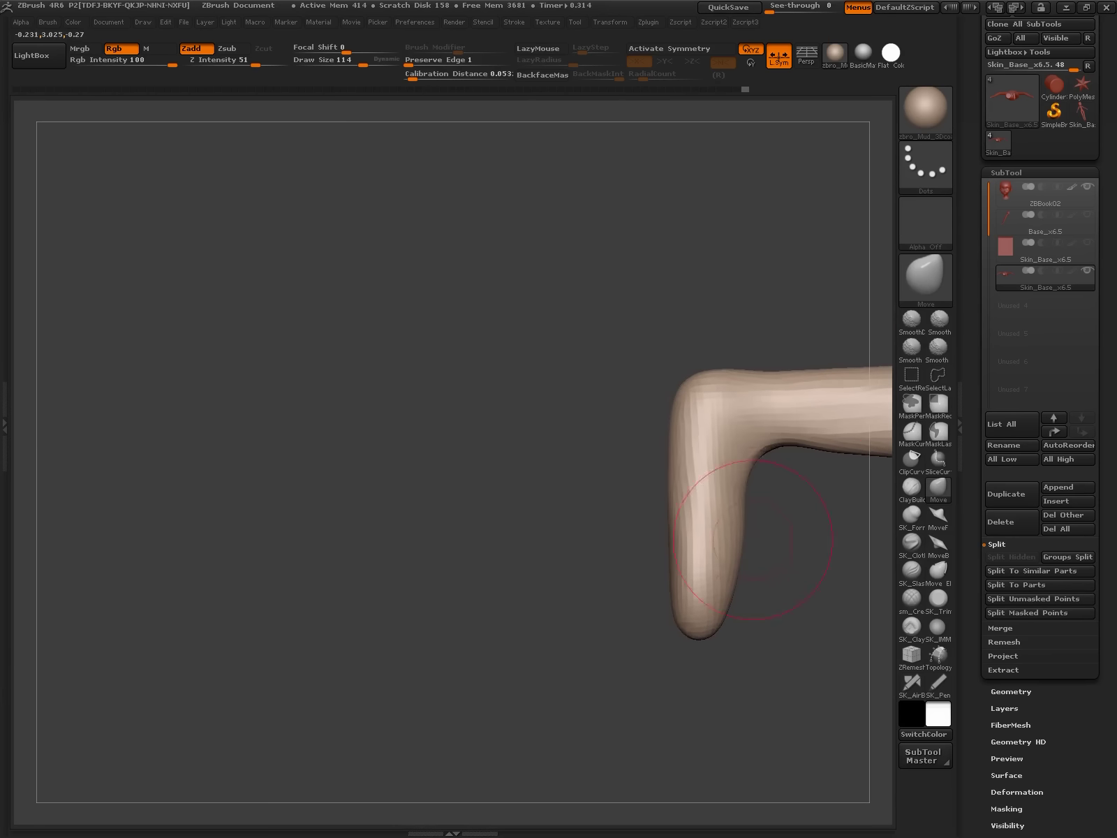
mouse_move(723, 498)
left_mouse_down()
mouse_move(662, 411)
mouse_move(757, 545)
mouse_move(728, 442)
mouse_move(562, 586)
left_mouse_up()
mouse_move(573, 636)
left_mouse_down()
mouse_move(587, 681)
mouse_move(638, 577)
mouse_move(605, 568)
mouse_move(748, 499)
left_mouse_up()
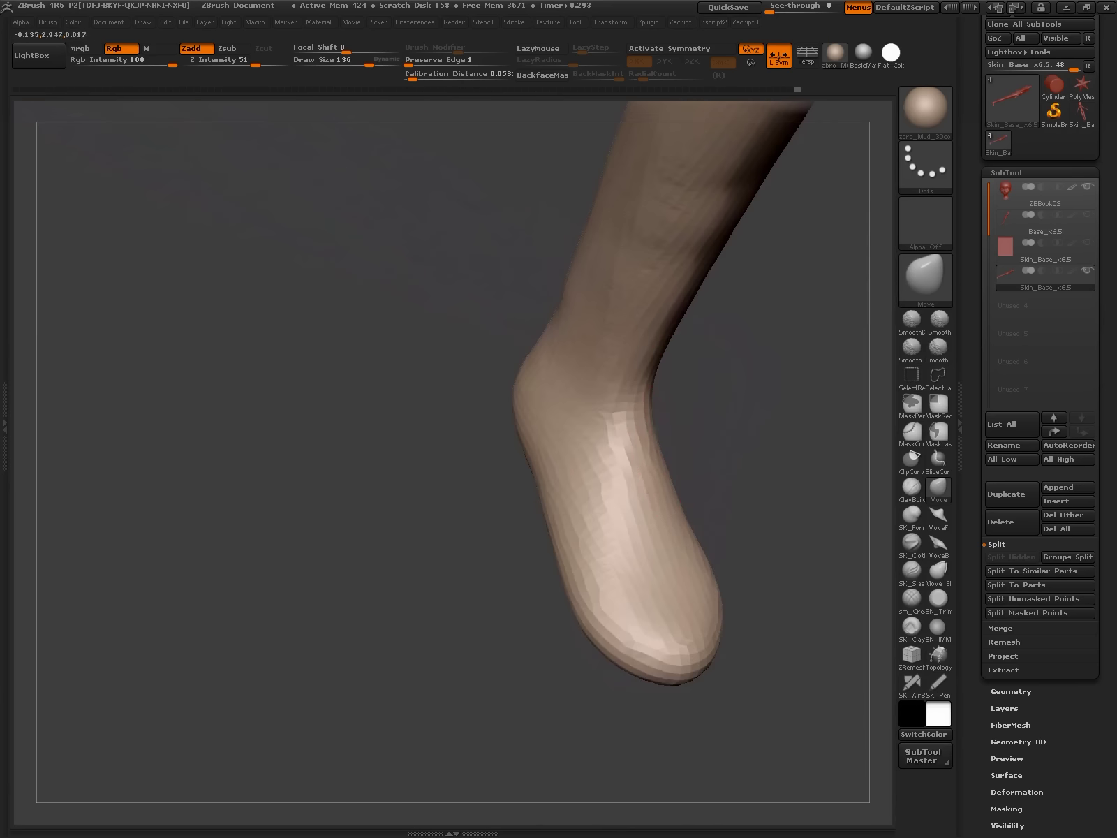
Step: Undo the ClayBuildup stroke on the foot and return to the Move brush
key("b")
key("c")
key("b")
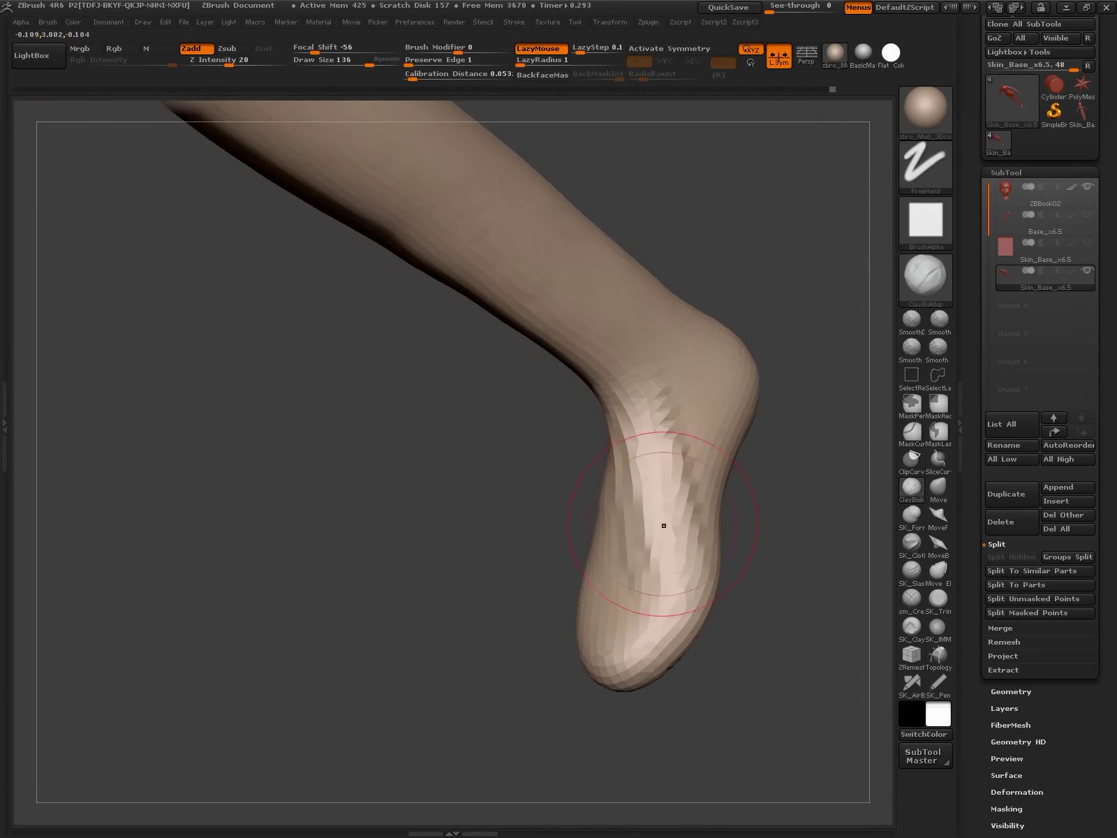
key("ctrl+z")
key("b")
key("m")
key("v")
Step: Tweak the ankle and heel with Move, masking then unmasking a band across the shin
mouse_move(848, 548)
left_mouse_down()
mouse_move(891, 489)
mouse_move(705, 491)
mouse_move(752, 550)
mouse_move(678, 568)
left_mouse_up()
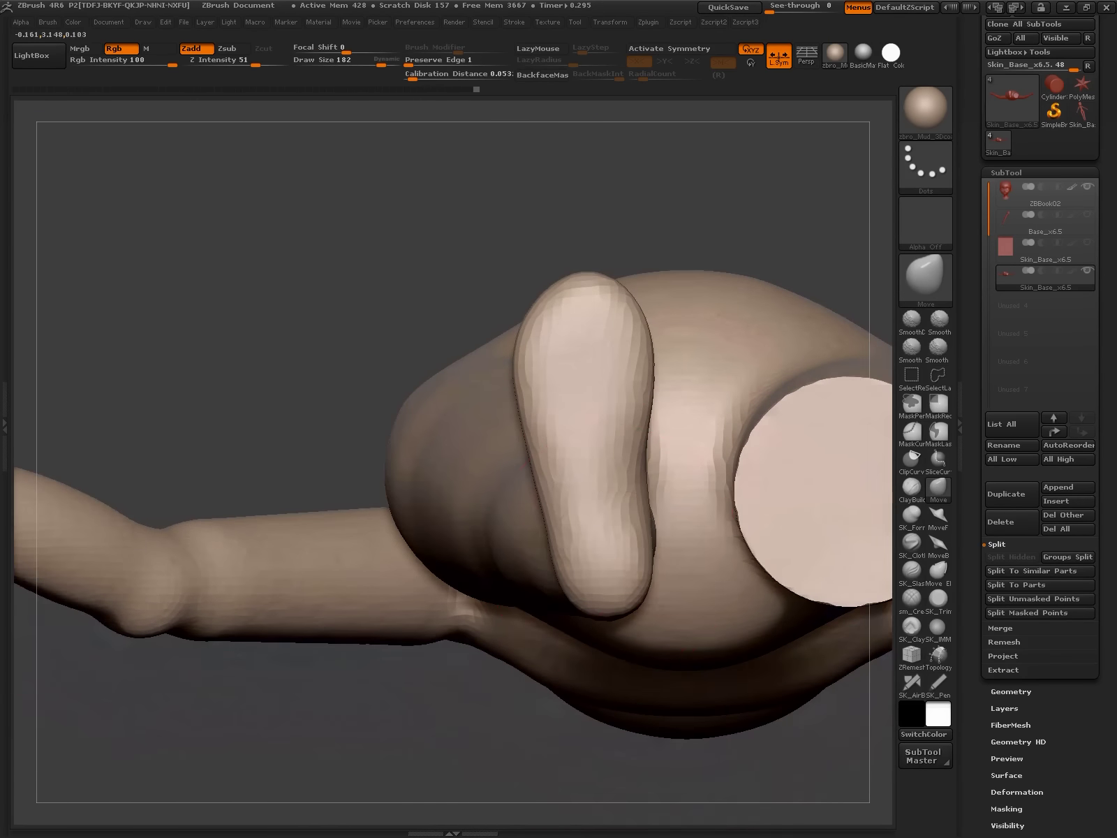
mouse_move(516, 483)
left_mouse_down()
mouse_move(489, 530)
mouse_move(673, 748)
mouse_move(698, 498)
left_mouse_up()
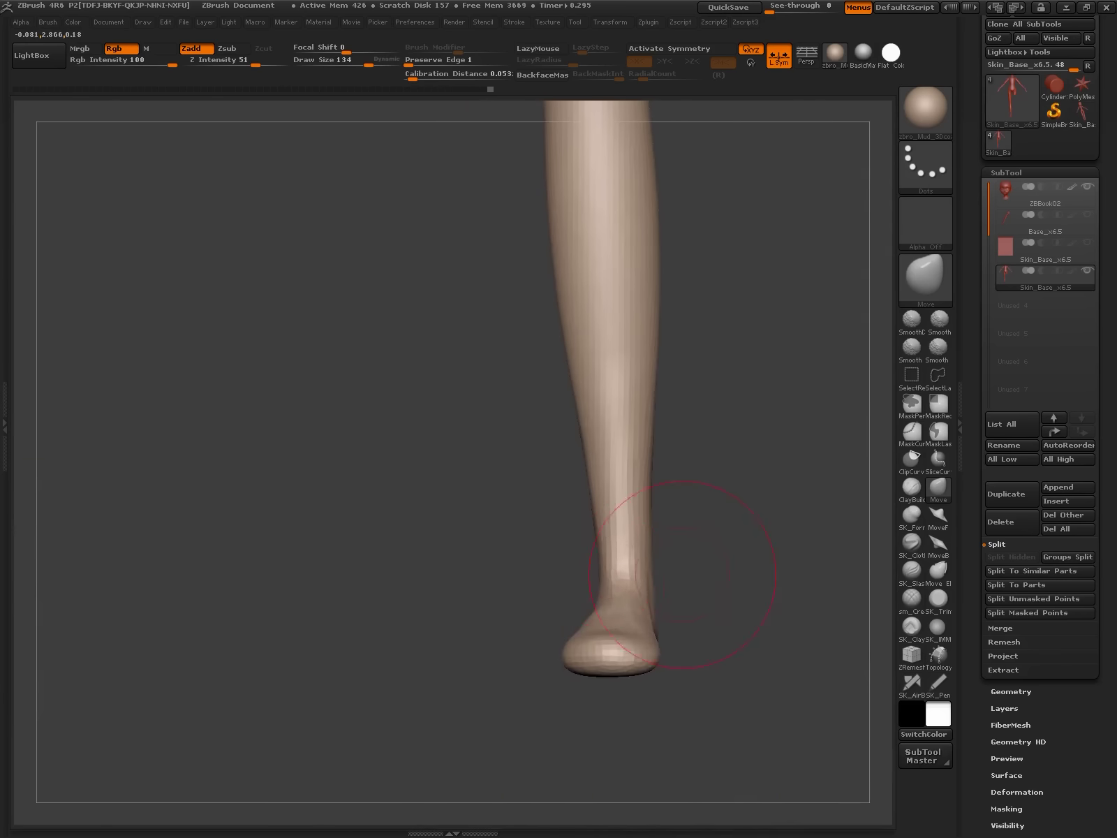
left_click_drag(611, 241, 619, 522, "ctrl")
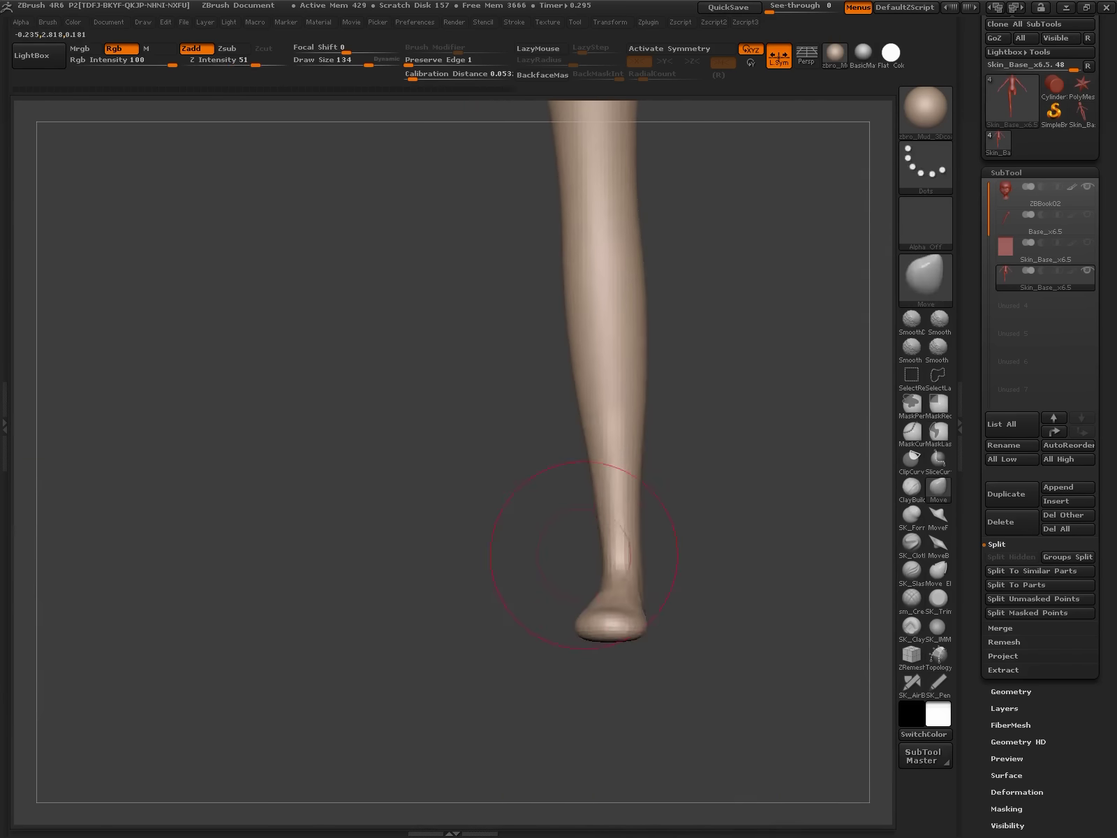
left_click_drag(594, 579, 675, 591)
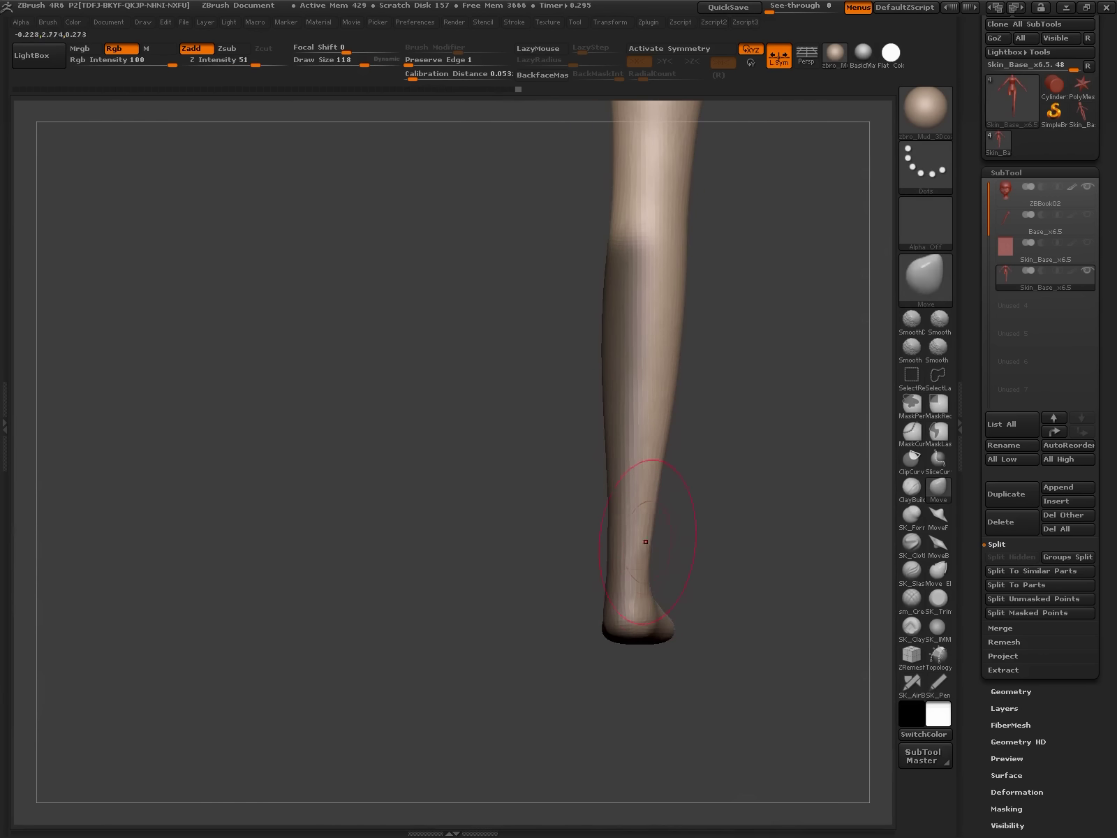
mouse_move(699, 489)
left_mouse_down()
mouse_move(635, 511)
mouse_move(621, 564)
left_mouse_up()
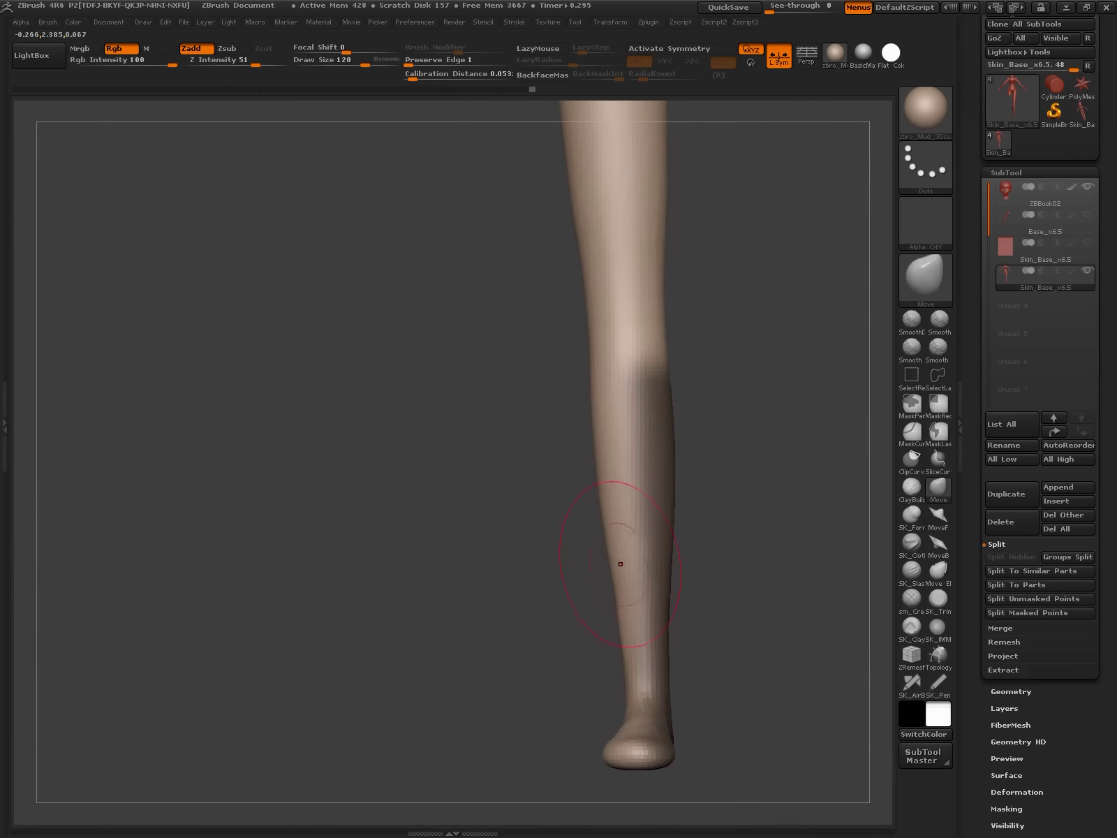
Step: Lasso-mask the shin and lower leg from several angles
left_click_drag(612, 292, 653, 530, "ctrl")
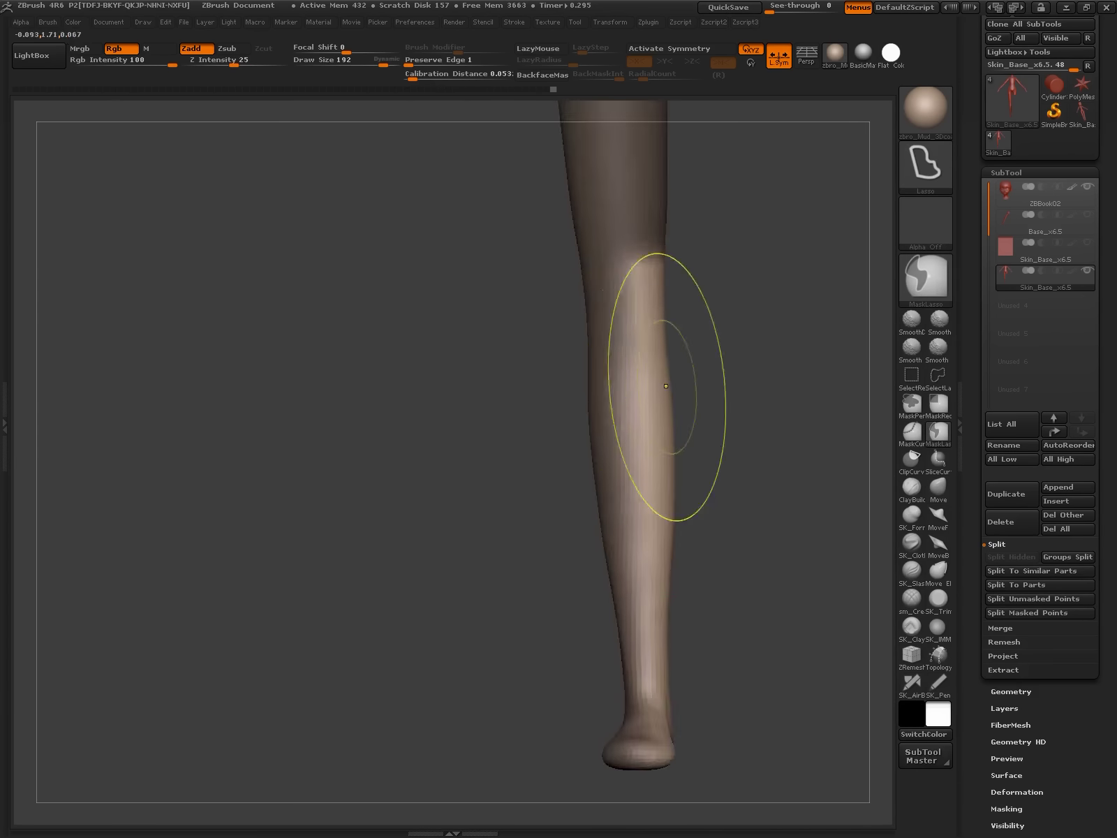
left_click_drag(586, 405, 552, 489)
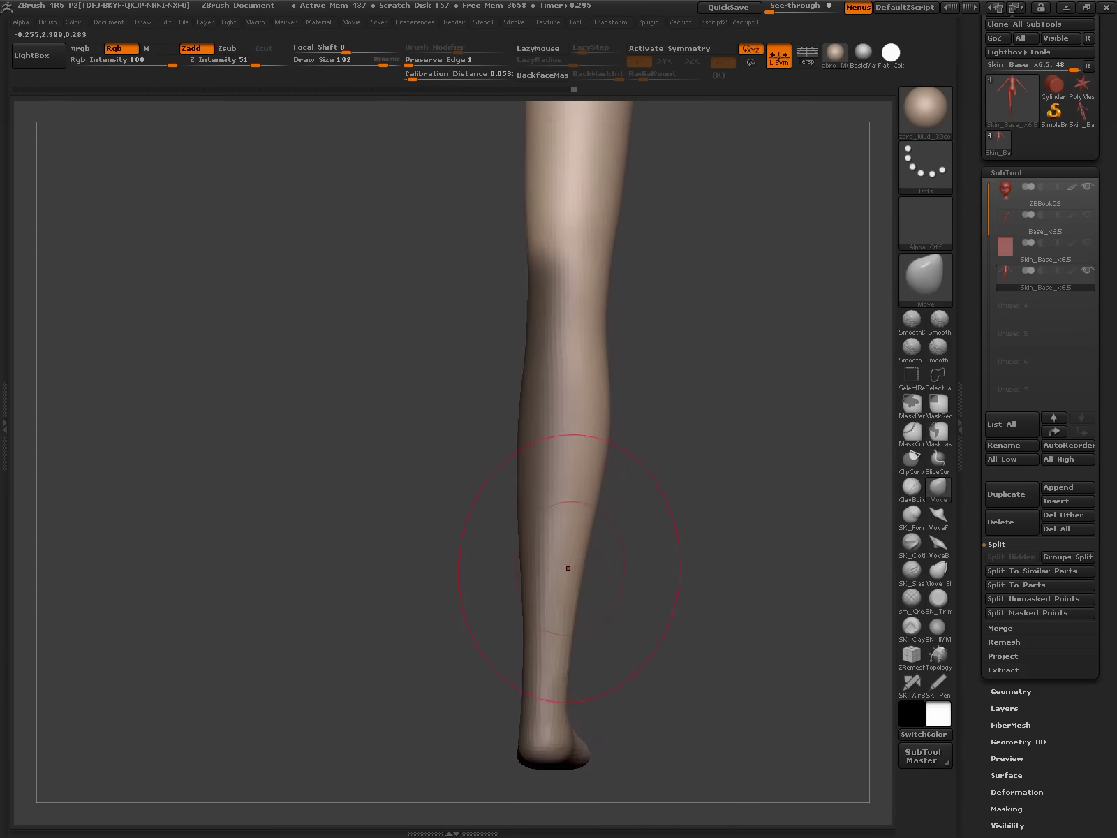
left_click_drag(568, 569, 615, 489)
left_click_drag(637, 349, 636, 782, "ctrl")
left_click_drag(548, 175, 758, 279, "ctrl")
Step: Blur the leg mask, clear it, and build up clay over the top of the foot
key("space")
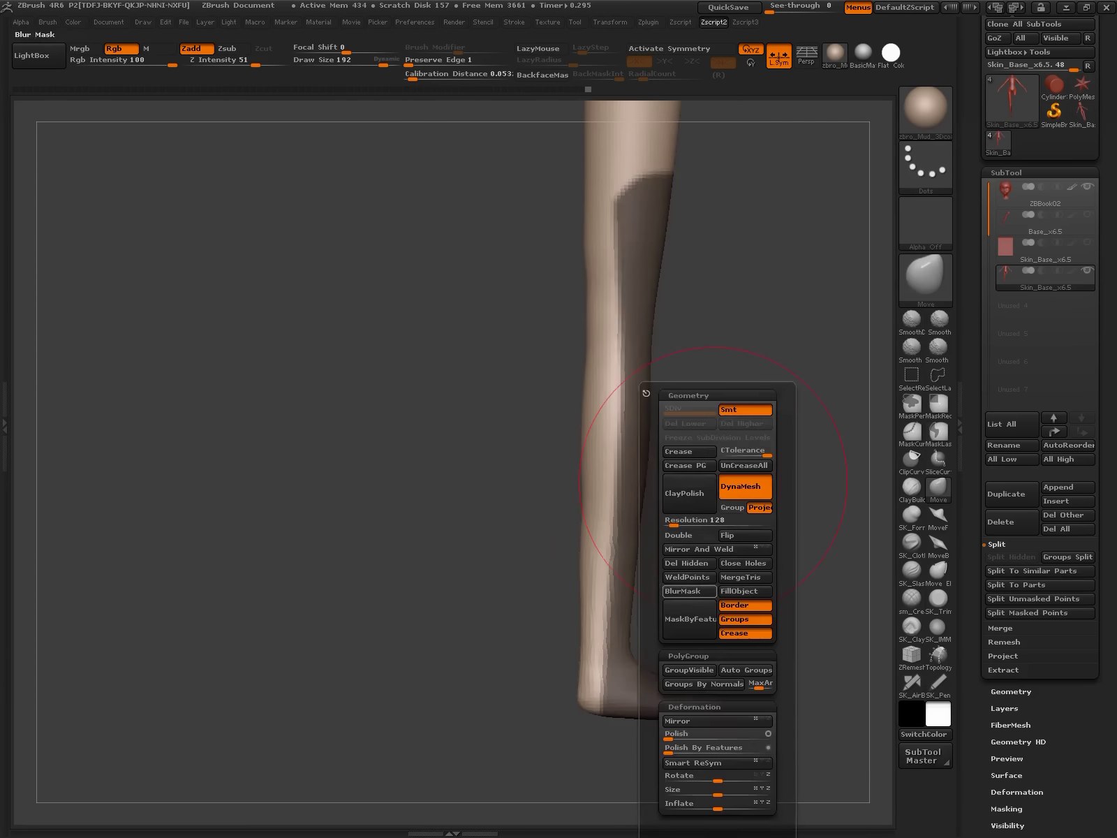
mouse_move(733, 419)
left_mouse_down()
mouse_move(636, 438)
mouse_move(652, 379)
mouse_move(648, 466)
left_mouse_up()
key("ctrl+shift+a")
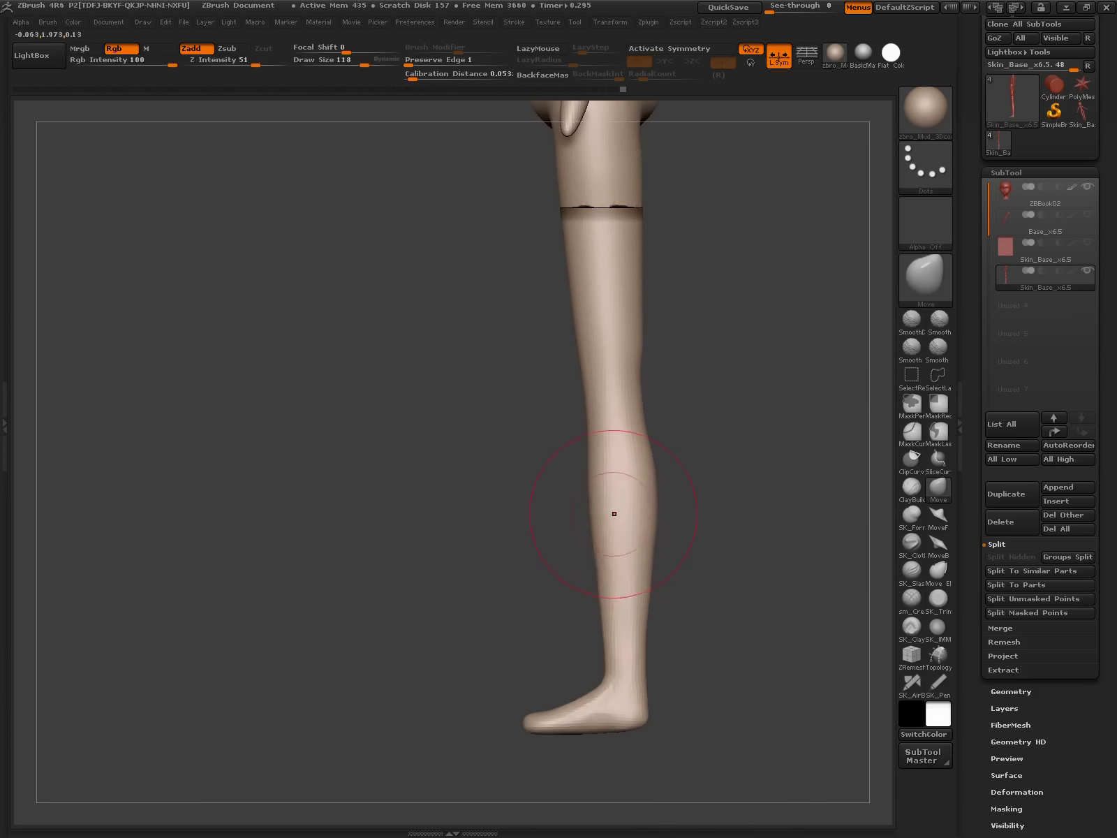
mouse_move(713, 599)
left_mouse_down("alt")
mouse_move(713, 452)
mouse_move(724, 635)
left_mouse_up("alt")
left_click(911, 486)
mouse_move(768, 419)
left_mouse_down()
mouse_move(684, 534)
mouse_move(669, 529)
mouse_move(754, 629)
mouse_move(768, 489)
mouse_move(804, 454)
mouse_move(699, 350)
left_mouse_up()
Step: Round out the hips and buttocks with SK_ClayFill, with X symmetry enabled
left_click(938, 515)
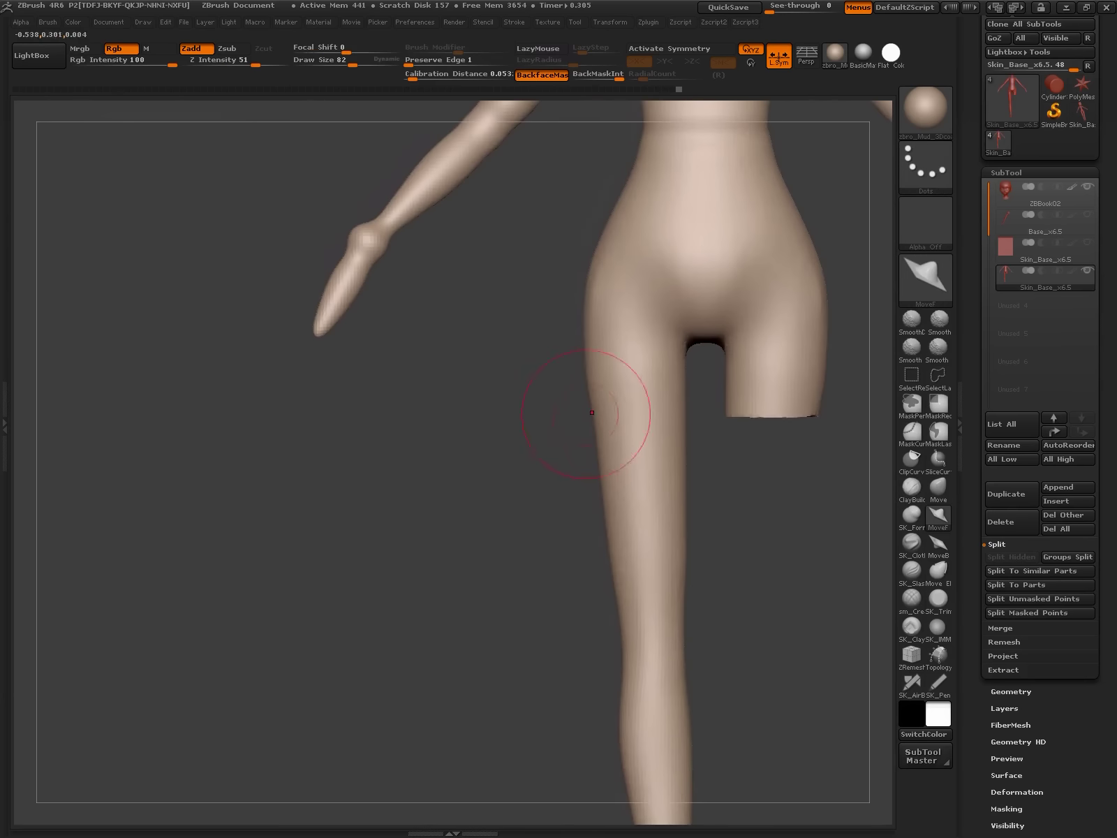
mouse_move(595, 409)
left_mouse_down("alt")
mouse_move(646, 417)
mouse_move(798, 524)
mouse_move(825, 482)
left_mouse_up("alt")
left_click(911, 627)
key("x")
key("space")
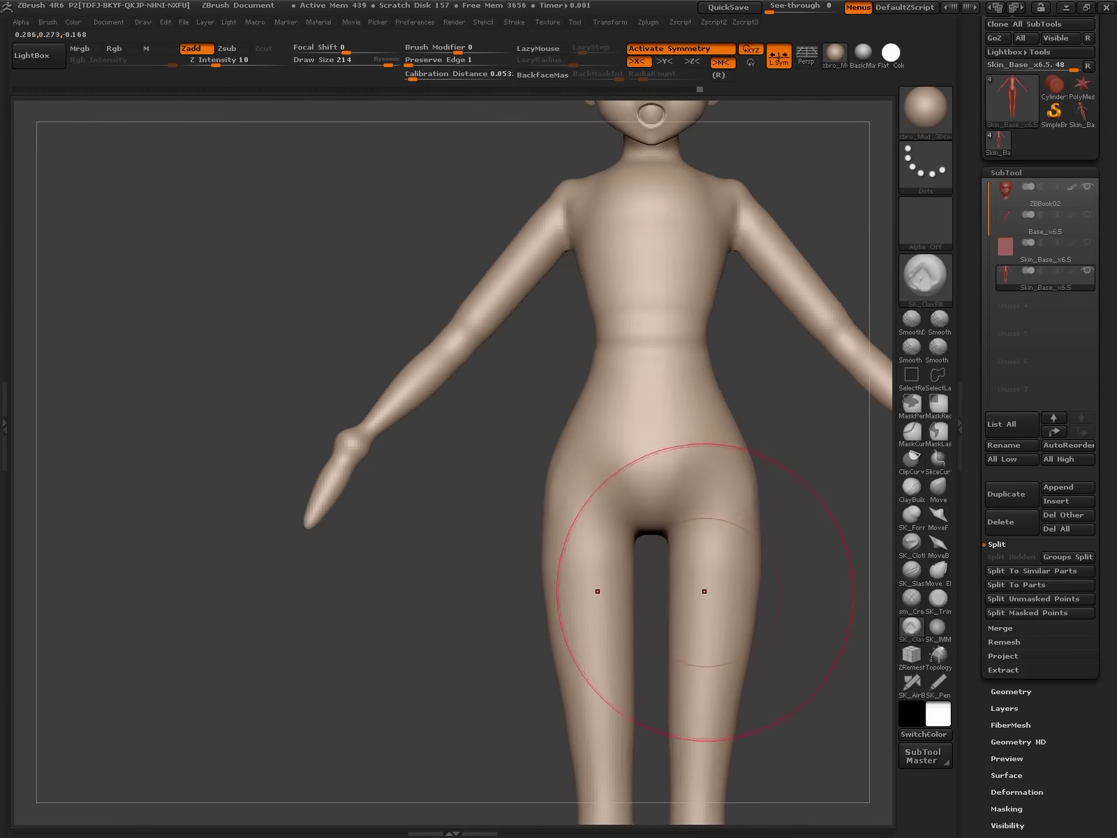
key("f")
mouse_move(733, 654)
left_mouse_down("alt")
mouse_move(573, 324)
mouse_move(748, 424)
mouse_move(678, 551)
mouse_move(649, 499)
mouse_move(673, 562)
mouse_move(679, 491)
mouse_move(736, 349)
left_mouse_up("alt")
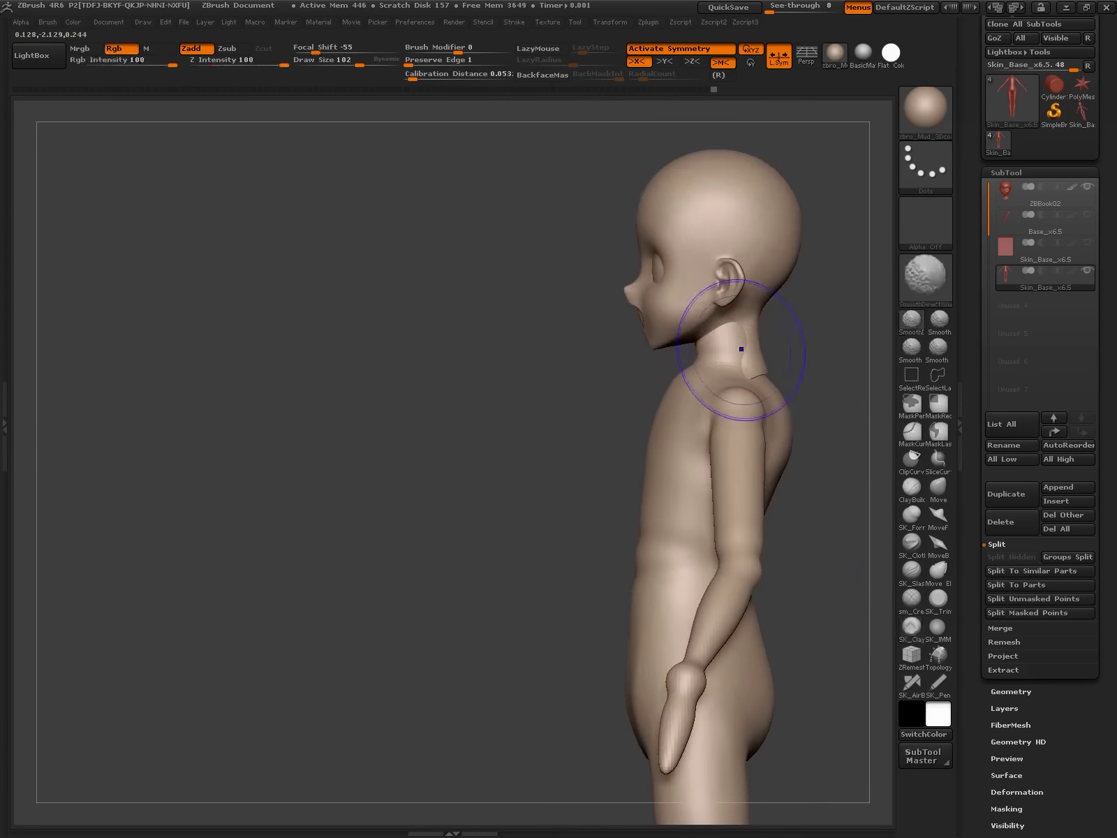
left_click(938, 486)
Step: Fill out the back and waist with SK_ClayFill, adjusting the brush size
left_click_drag(680, 394, 824, 433)
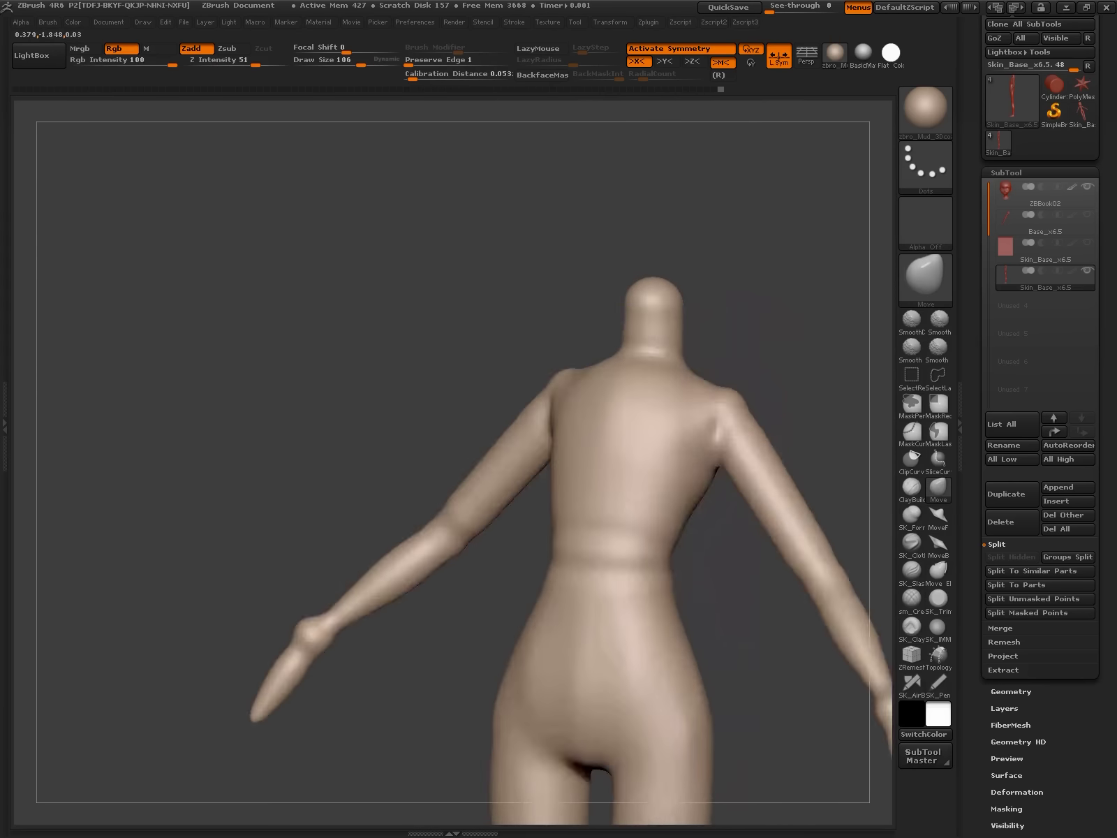
left_click(912, 626)
left_click_drag(537, 411, 612, 454)
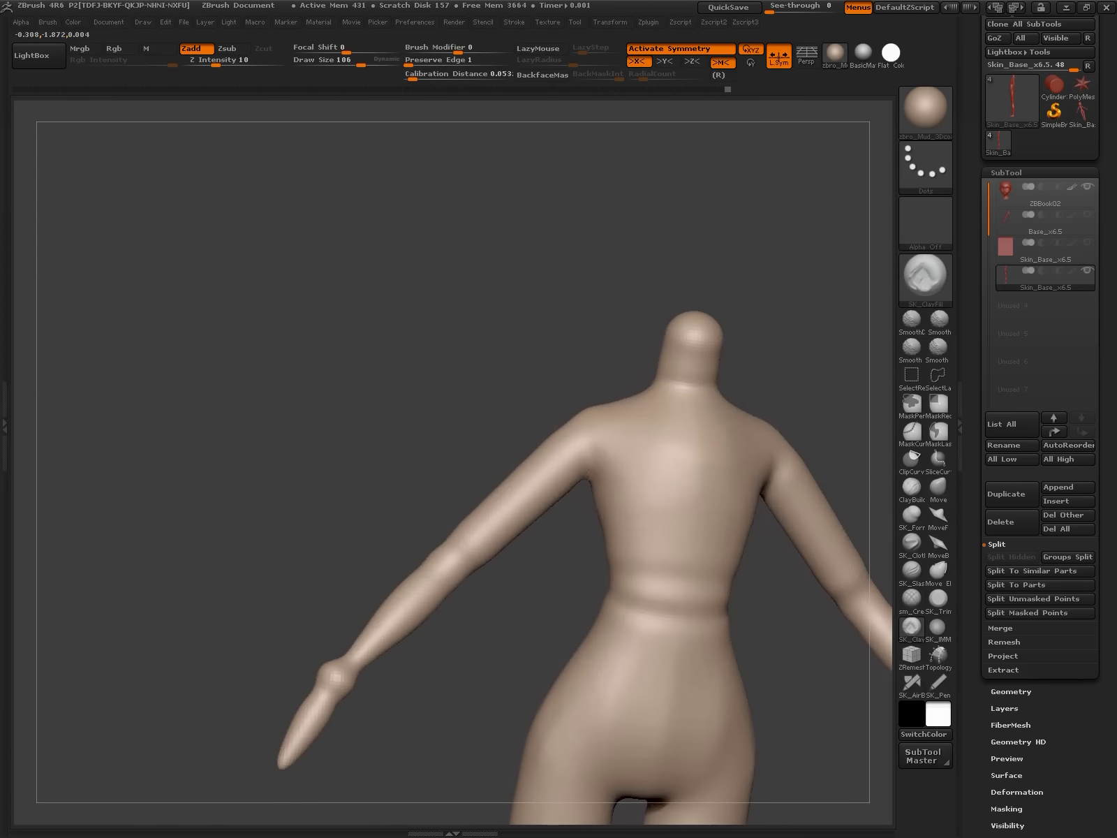
left_click_drag(706, 457, 710, 485)
key("bracketleft")
mouse_move(802, 602)
left_mouse_down()
mouse_move(743, 466)
mouse_move(731, 521)
left_mouse_up()
left_click(911, 626)
mouse_move(838, 545)
left_mouse_down()
mouse_move(753, 564)
mouse_move(709, 491)
left_mouse_up()
key("bracketright")
key("bracketright")
key("bracketright")
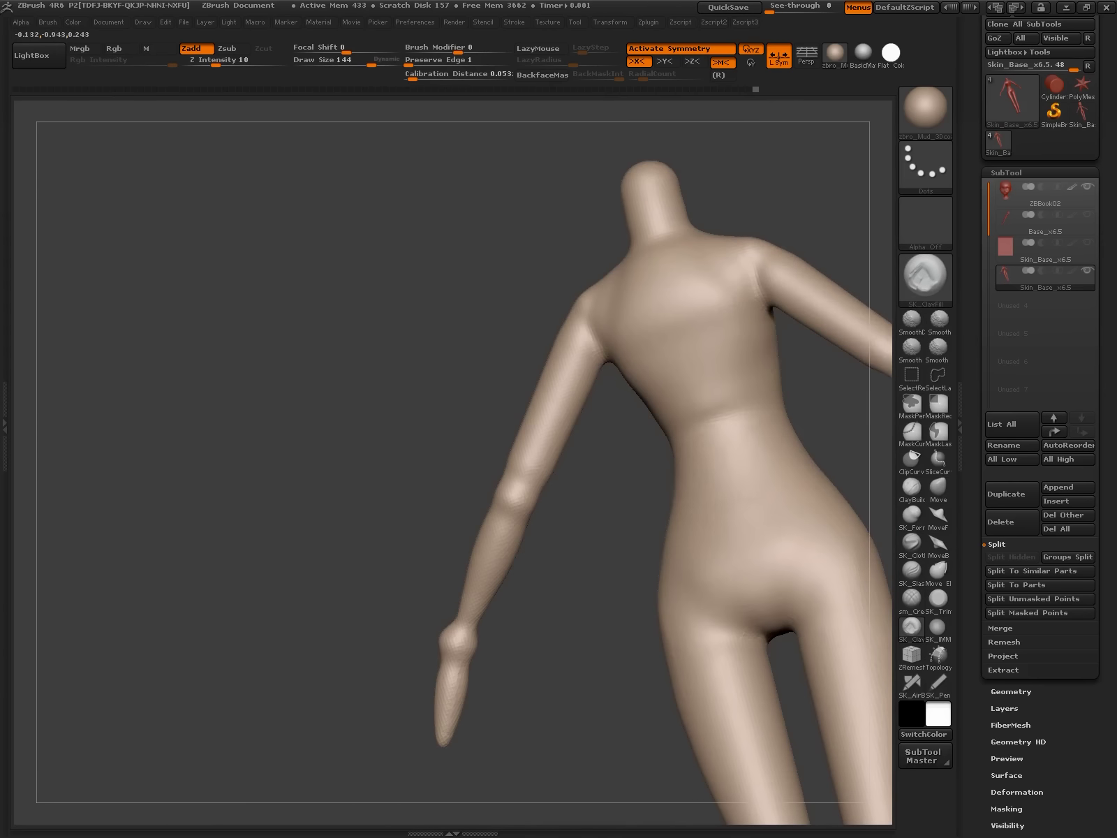
Step: Shape the shoulder blades and upper back with the MoveF and Move brushes
left_click_drag(704, 290, 737, 398)
key("bracketleft")
left_click_drag(350, 419, 307, 447)
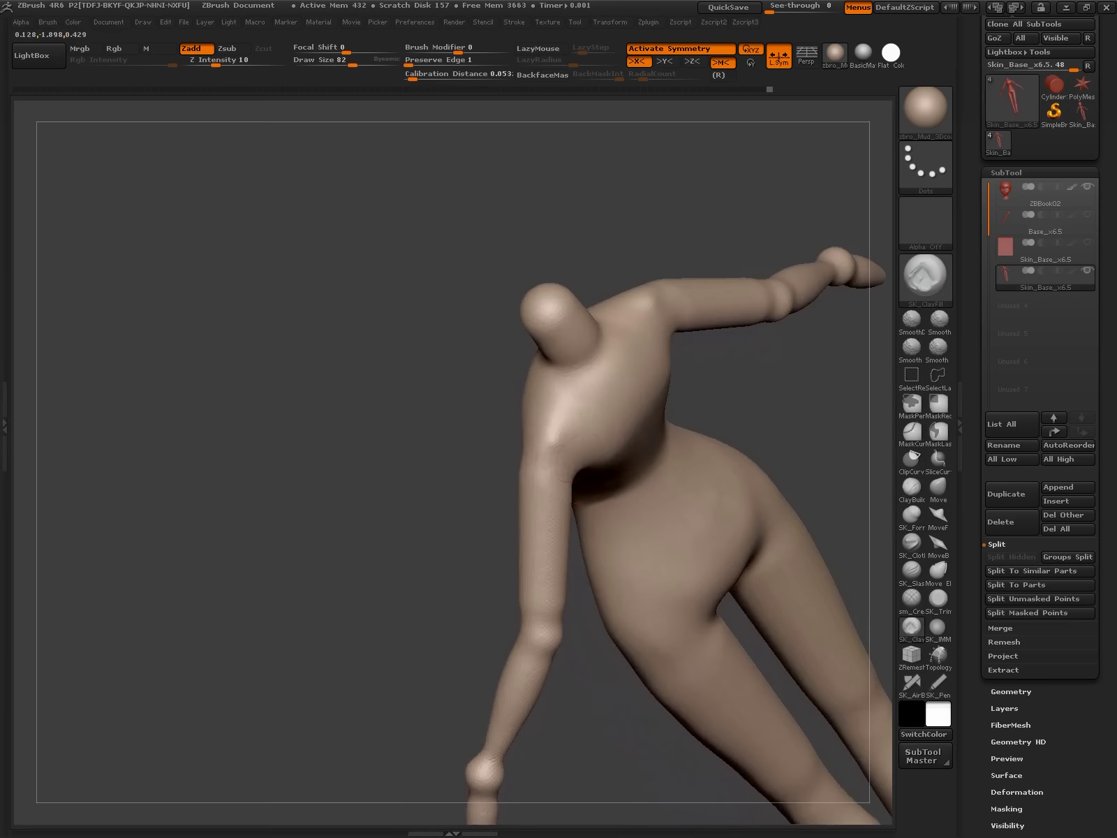
mouse_move(629, 391)
left_mouse_down()
mouse_move(579, 437)
mouse_move(569, 486)
mouse_move(873, 534)
left_mouse_up()
left_click(938, 517)
mouse_move(685, 461)
left_mouse_down()
mouse_move(803, 461)
mouse_move(660, 486)
mouse_move(695, 529)
mouse_move(683, 457)
left_mouse_up()
left_click(938, 489)
mouse_move(838, 391)
left_mouse_down()
mouse_move(648, 350)
mouse_move(724, 528)
left_mouse_up()
mouse_move(803, 279)
left_mouse_down()
mouse_move(698, 293)
mouse_move(577, 512)
mouse_move(664, 520)
left_mouse_up()
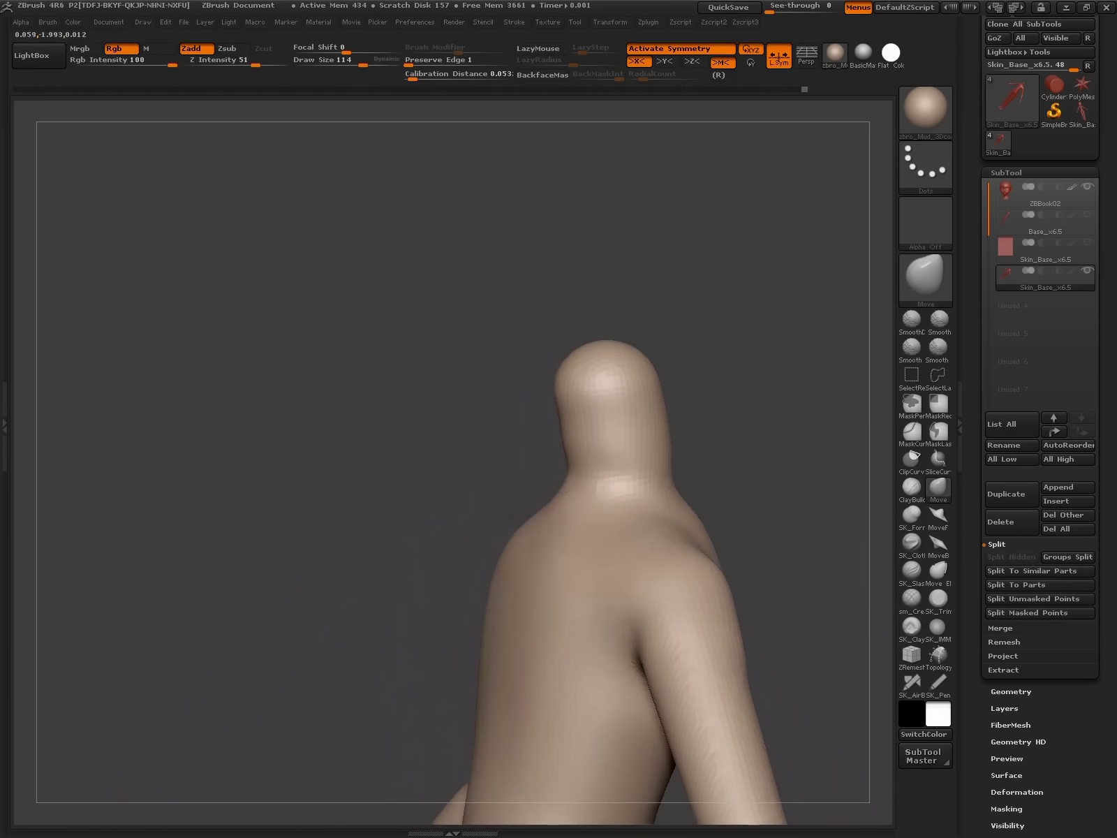
Step: Try an sm_Crease stroke at the neck, undo it, and return to SK_ClayFill
left_click_drag(587, 487, 613, 514)
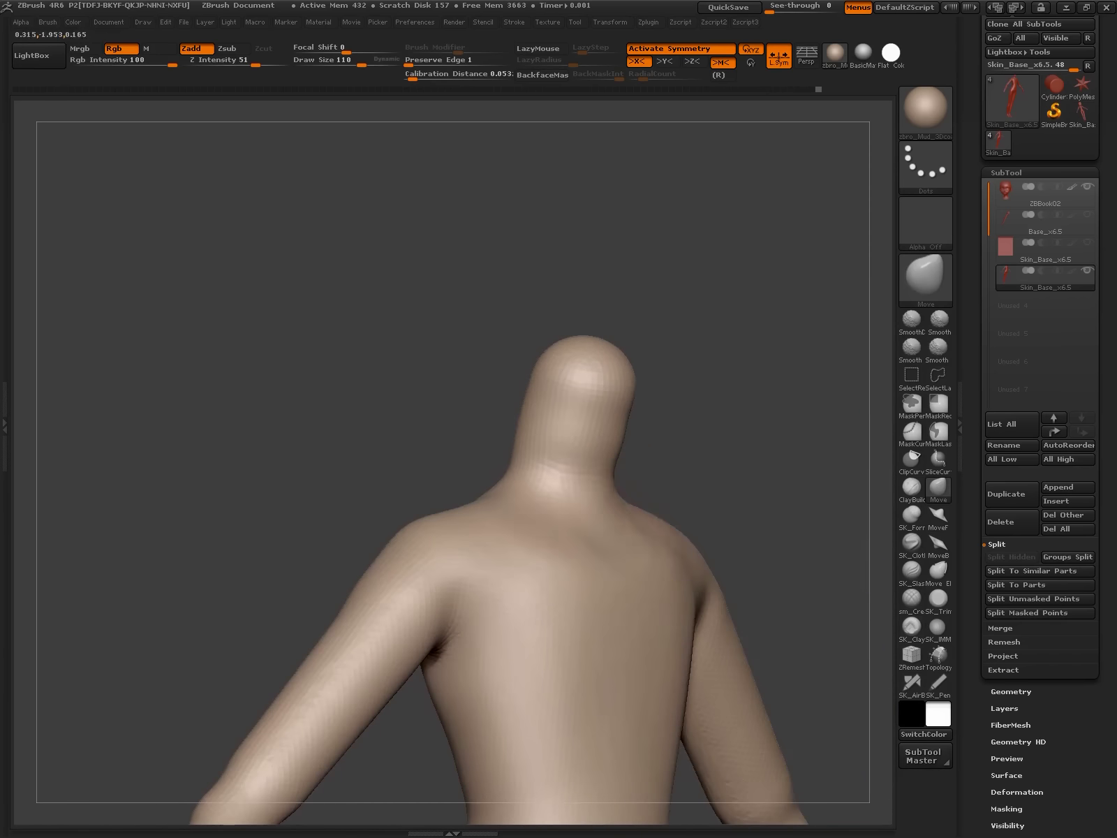
left_click_drag(803, 419, 873, 447)
left_click(911, 599)
key("ctrl+z")
key("c")
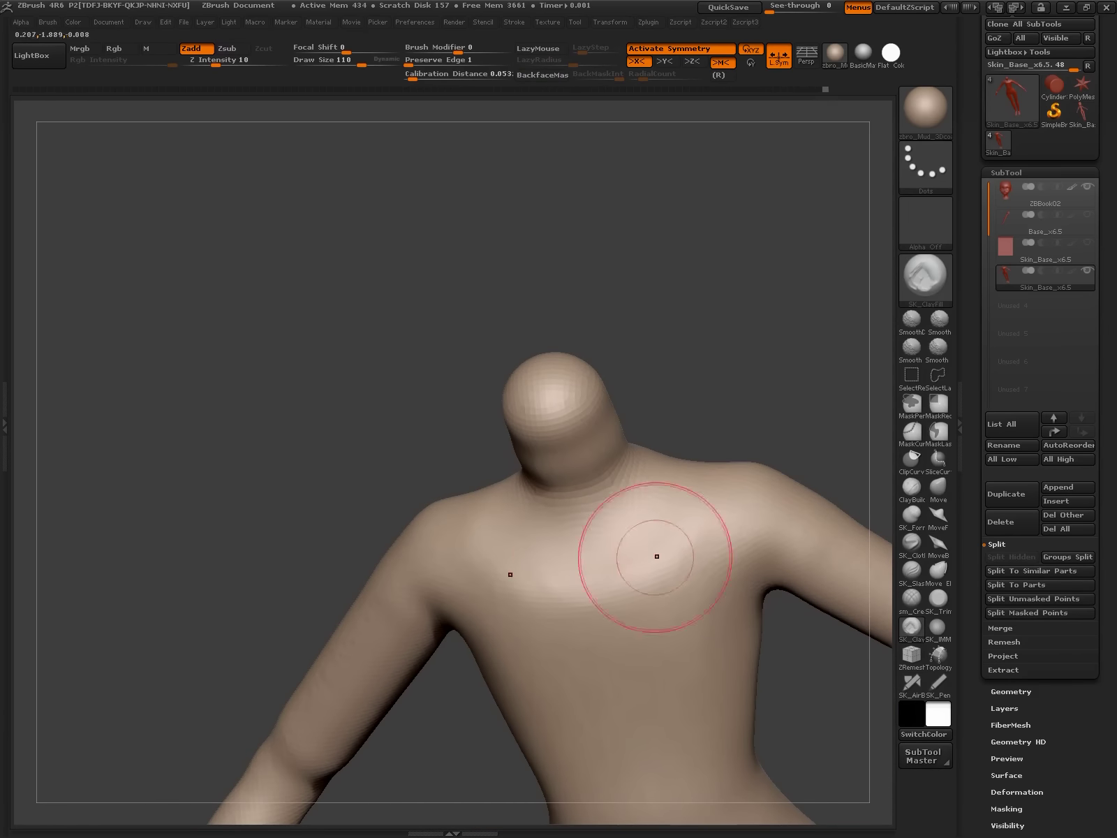
mouse_move(546, 638)
left_mouse_down()
mouse_move(536, 324)
mouse_move(676, 453)
mouse_move(688, 514)
mouse_move(617, 591)
mouse_move(669, 486)
mouse_move(802, 481)
mouse_move(713, 533)
mouse_move(688, 449)
mouse_move(611, 618)
mouse_move(584, 568)
mouse_move(703, 669)
left_mouse_up()
Step: Smooth and slim the forearm along its length with SmoothDirectional
mouse_move(586, 569)
left_mouse_down()
mouse_move(605, 566)
mouse_move(584, 472)
mouse_move(627, 486)
left_mouse_up()
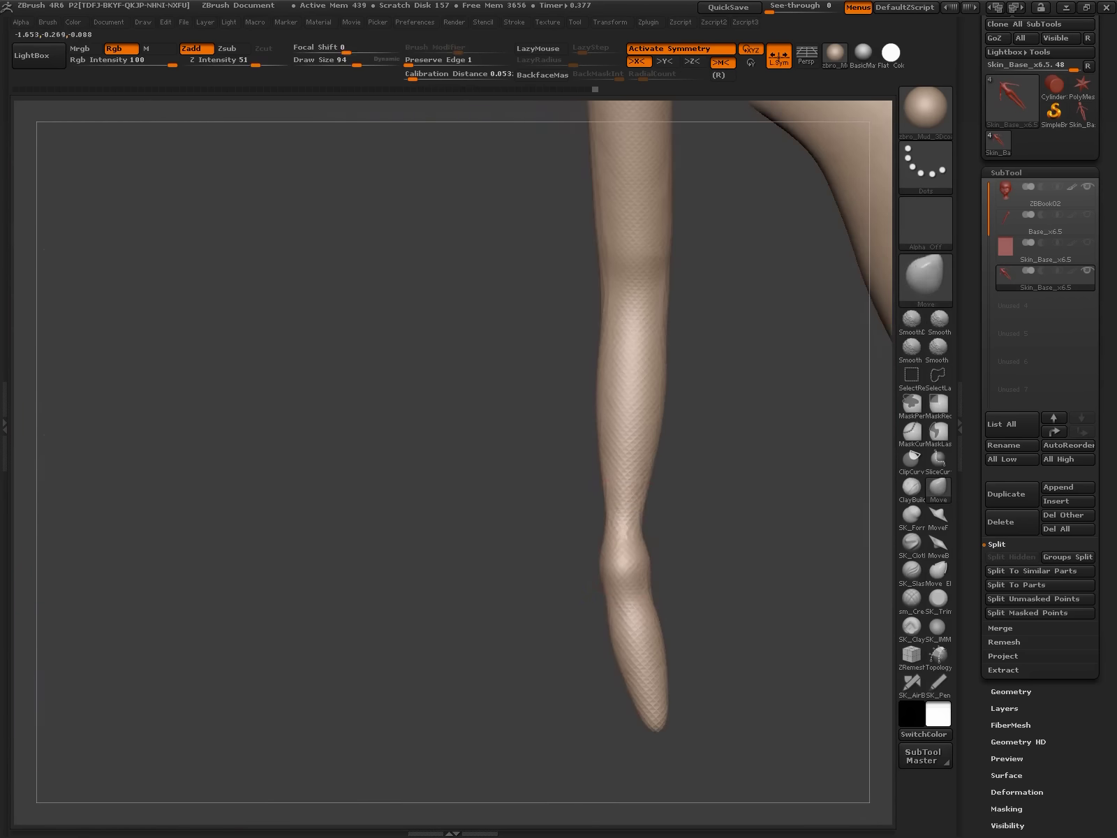
mouse_move(615, 573)
left_mouse_down()
mouse_move(706, 569)
mouse_move(898, 508)
left_mouse_up()
left_click_drag(629, 587, 632, 583)
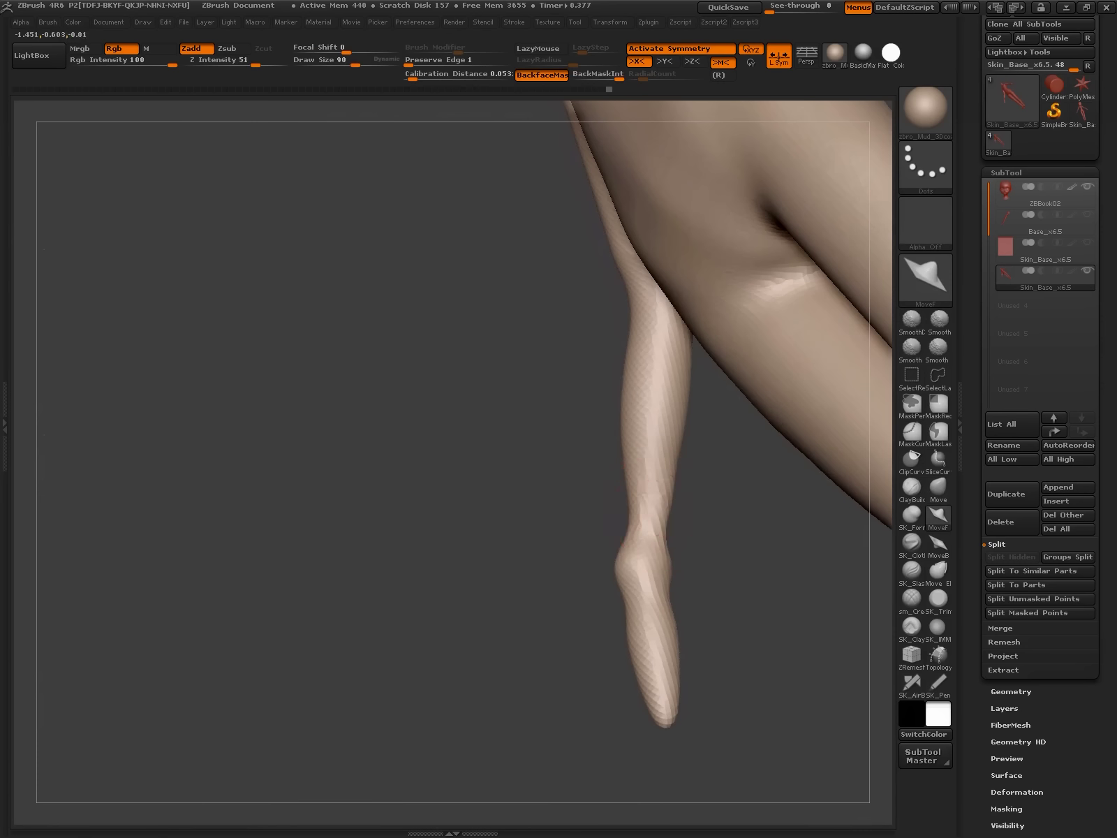
key("shift")
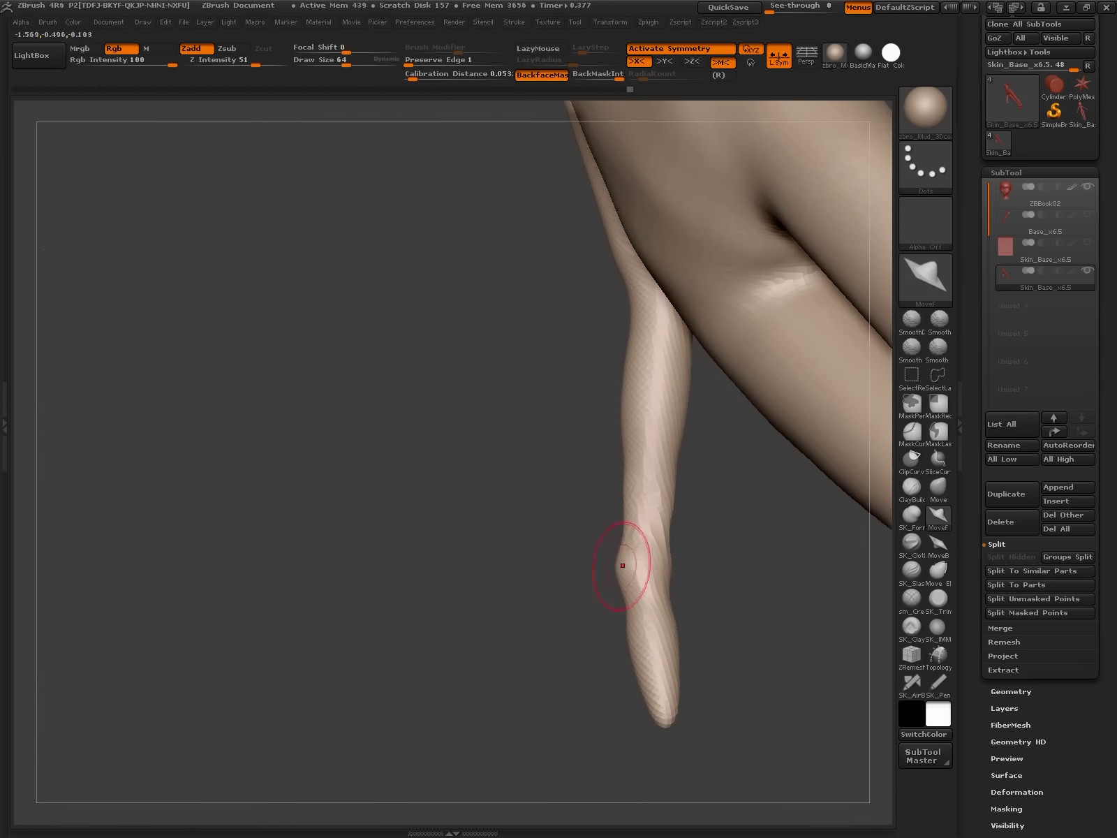
mouse_move(623, 568)
left_mouse_down()
mouse_move(616, 507)
mouse_move(577, 458)
left_mouse_up()
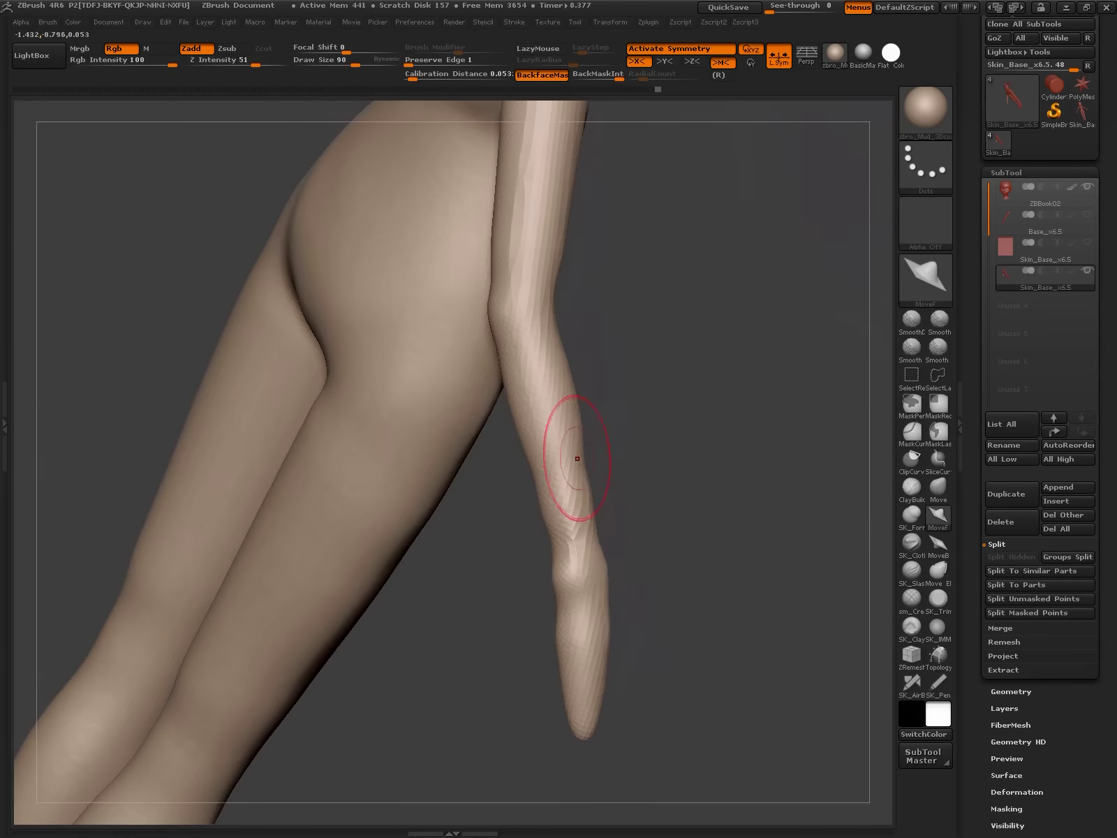
left_click_drag(598, 528, 552, 499, "shift")
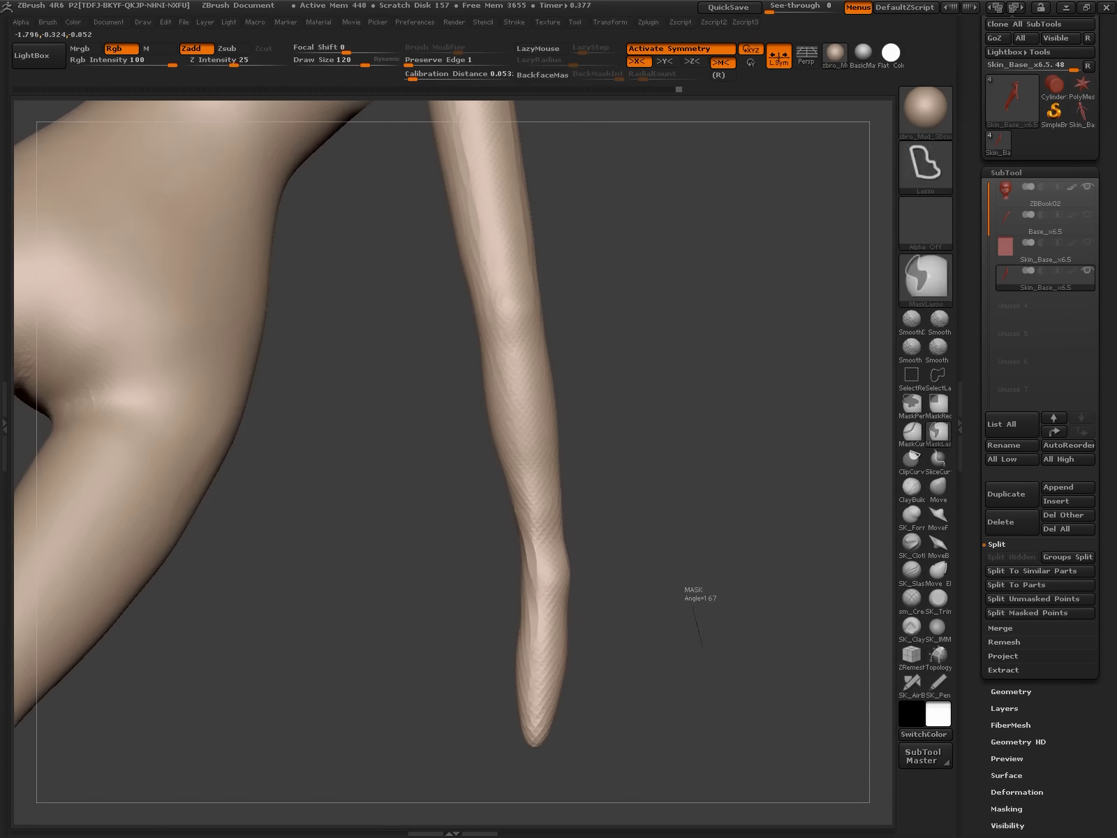
left_click_drag(652, 593, 732, 597, "alt")
Step: Mask the model, draw a Transpose line along the forearm, then clear the mask
key("ctrl")
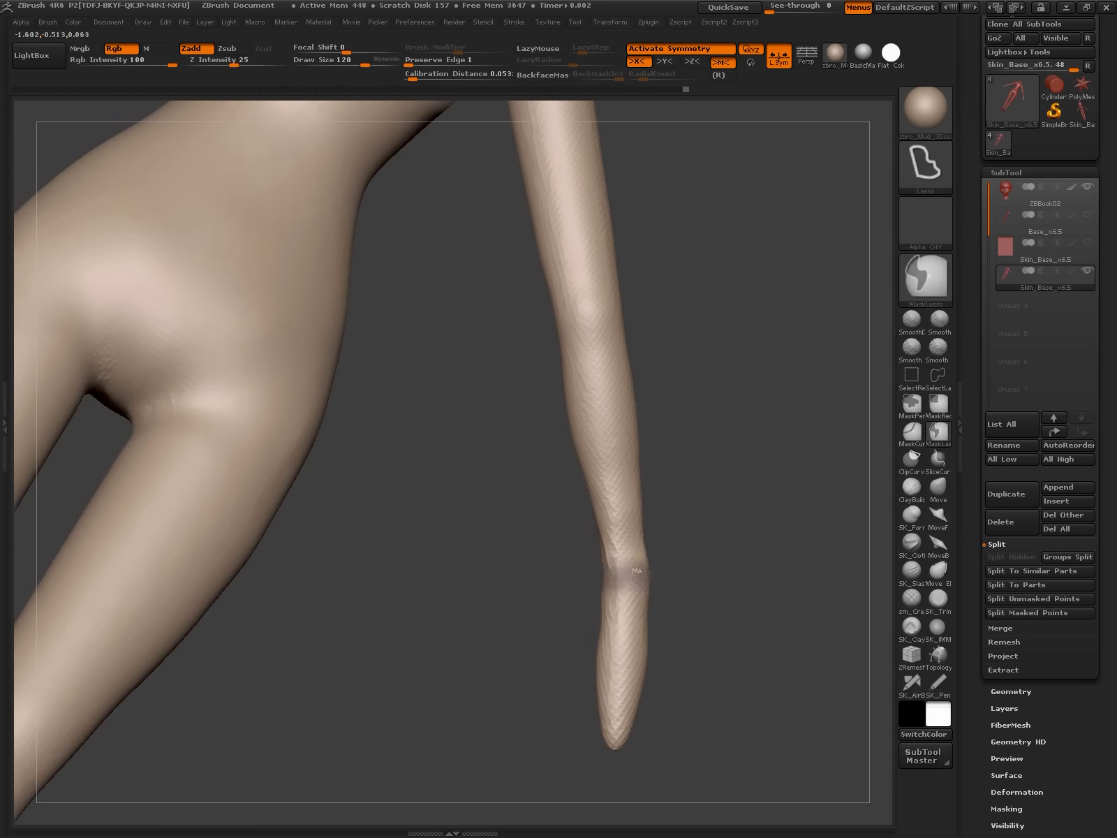
left_click(674, 537, "ctrl")
key("w")
left_click_drag(627, 426, 626, 660)
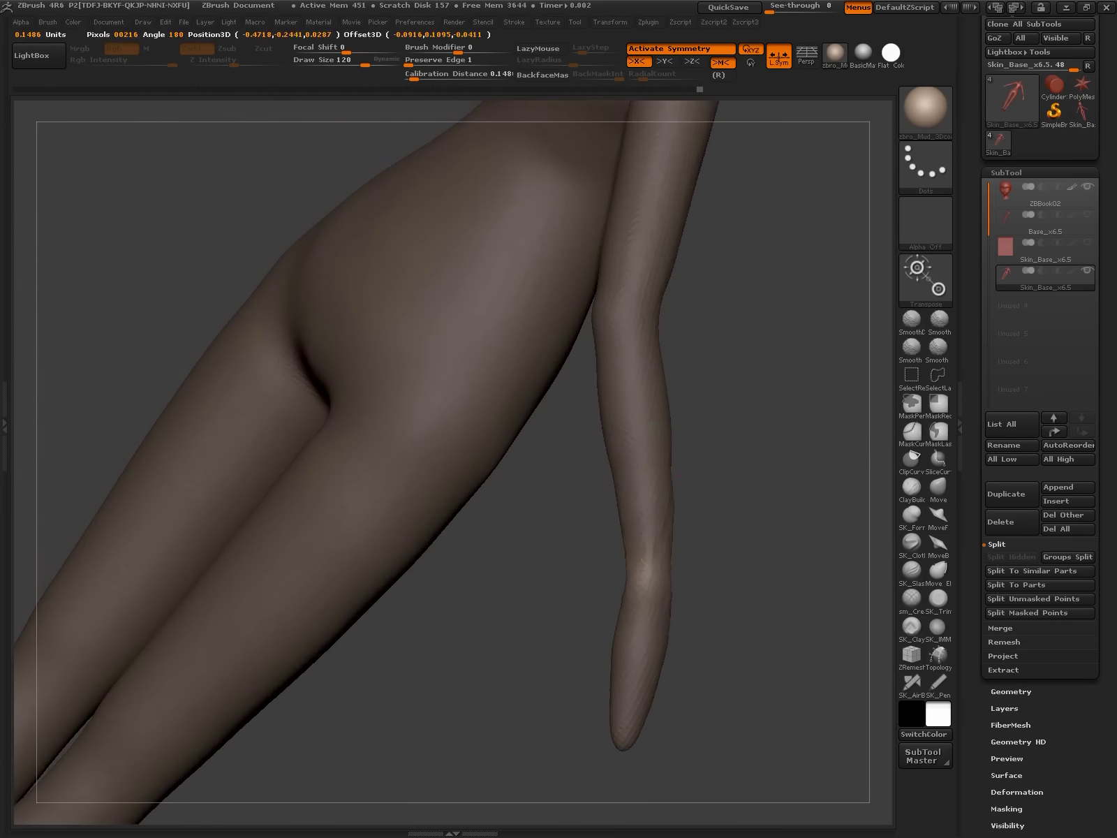
left_click(652, 657, "ctrl")
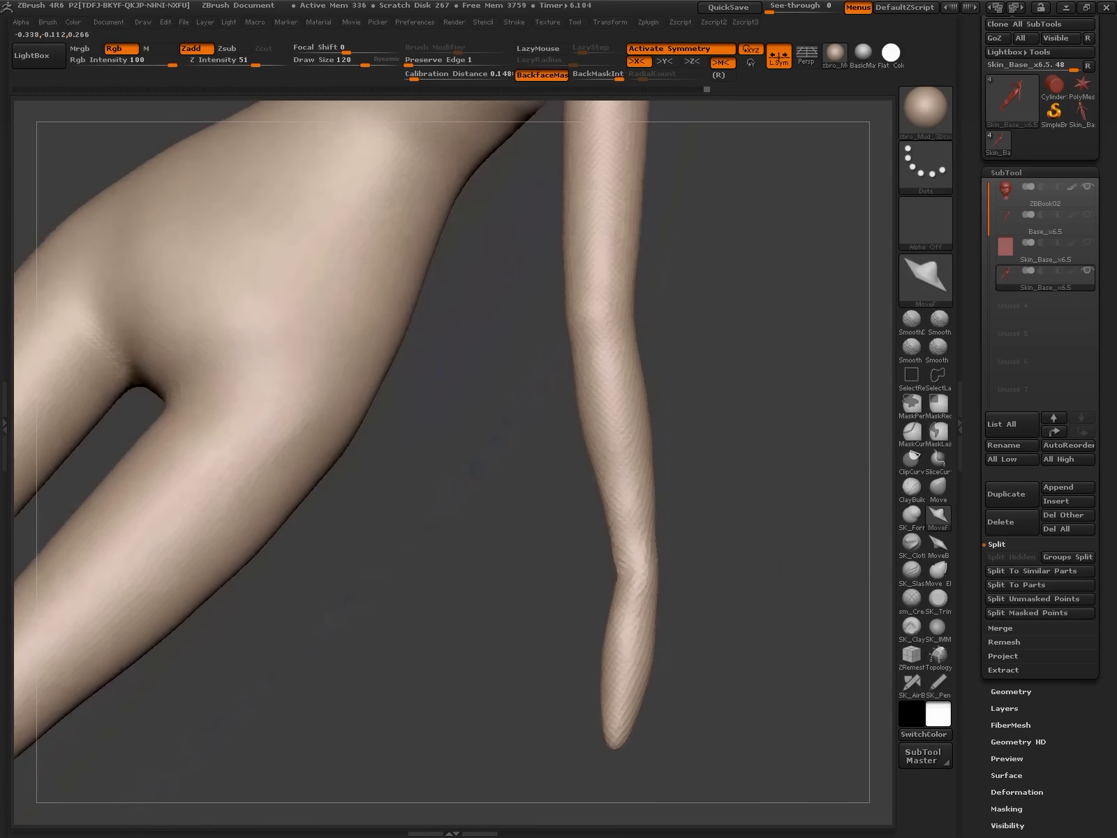
Step: Mask and invert around the hand, reshape it with MoveF, then clear the arm mask
left_click_drag(614, 572, 663, 751, "ctrl")
left_click(723, 663, "ctrl")
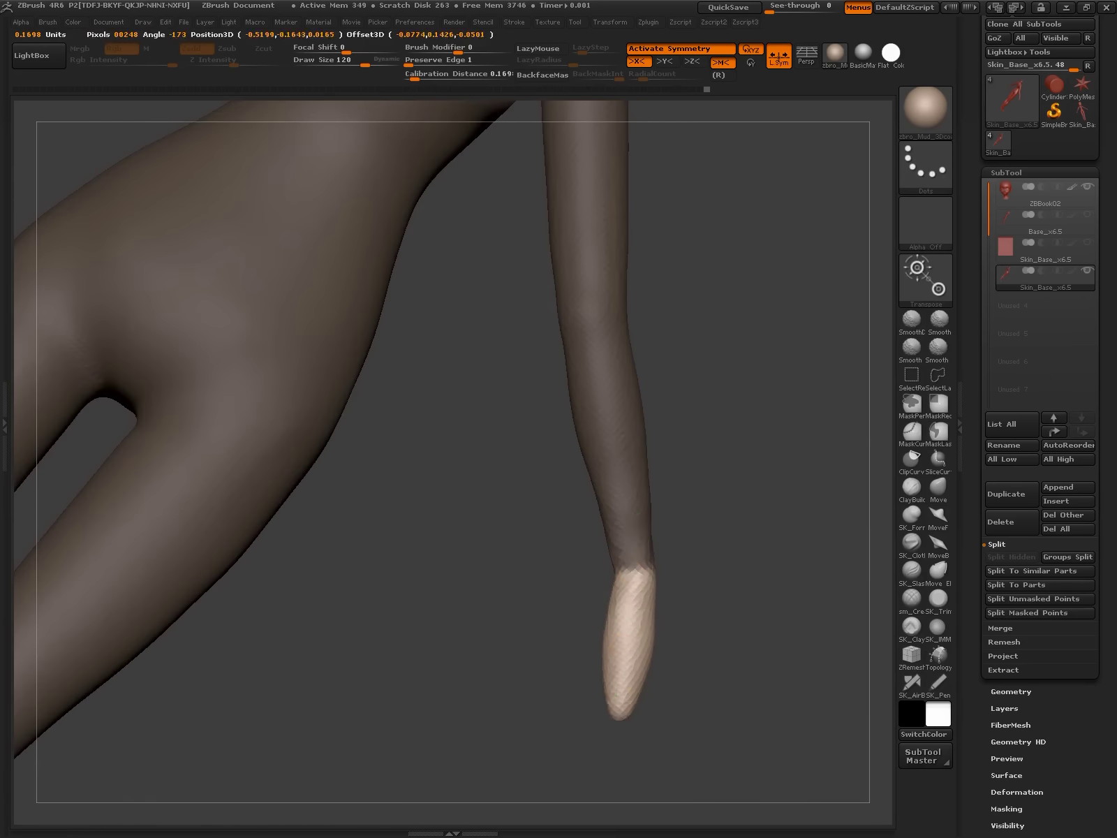
left_click_drag(768, 350, 699, 314)
left_click(939, 514)
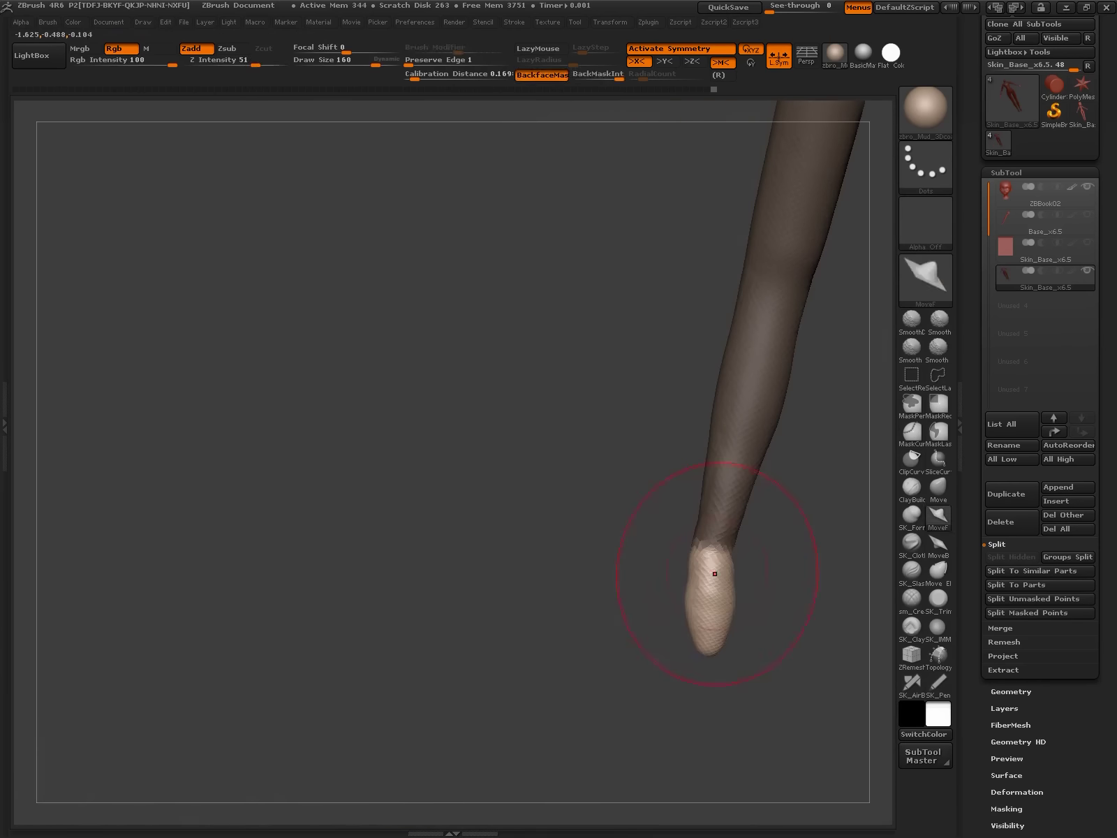
mouse_move(715, 573)
left_mouse_down()
mouse_move(695, 630)
mouse_move(641, 654)
mouse_move(729, 678)
mouse_move(693, 628)
mouse_move(723, 475)
mouse_move(710, 203)
mouse_move(599, 498)
mouse_move(641, 520)
left_mouse_up()
left_click(692, 628, "ctrl")
Step: Hide everything but the arm, then zoom in and rotate the arm upright for sculpting
key("f")
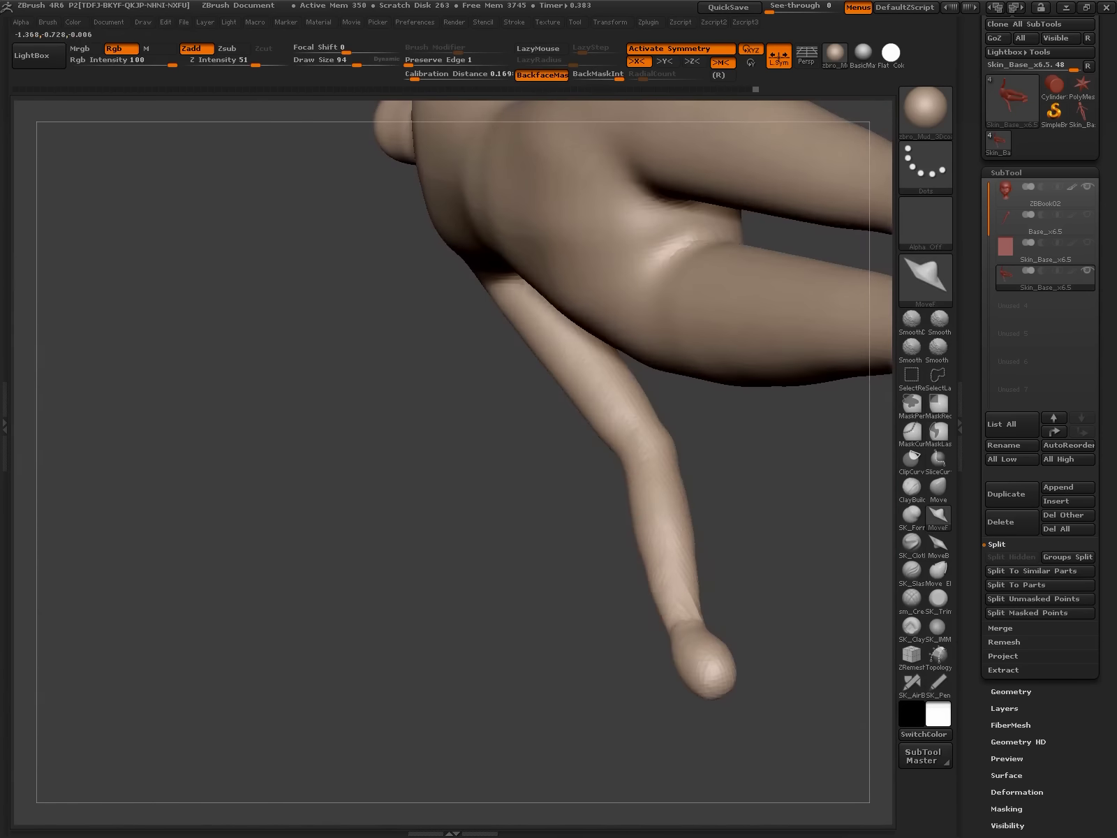
mouse_move(699, 615)
left_mouse_down()
mouse_move(719, 611)
mouse_move(655, 494)
left_mouse_up()
left_click_drag(731, 494, 502, 639, "ctrl+shift")
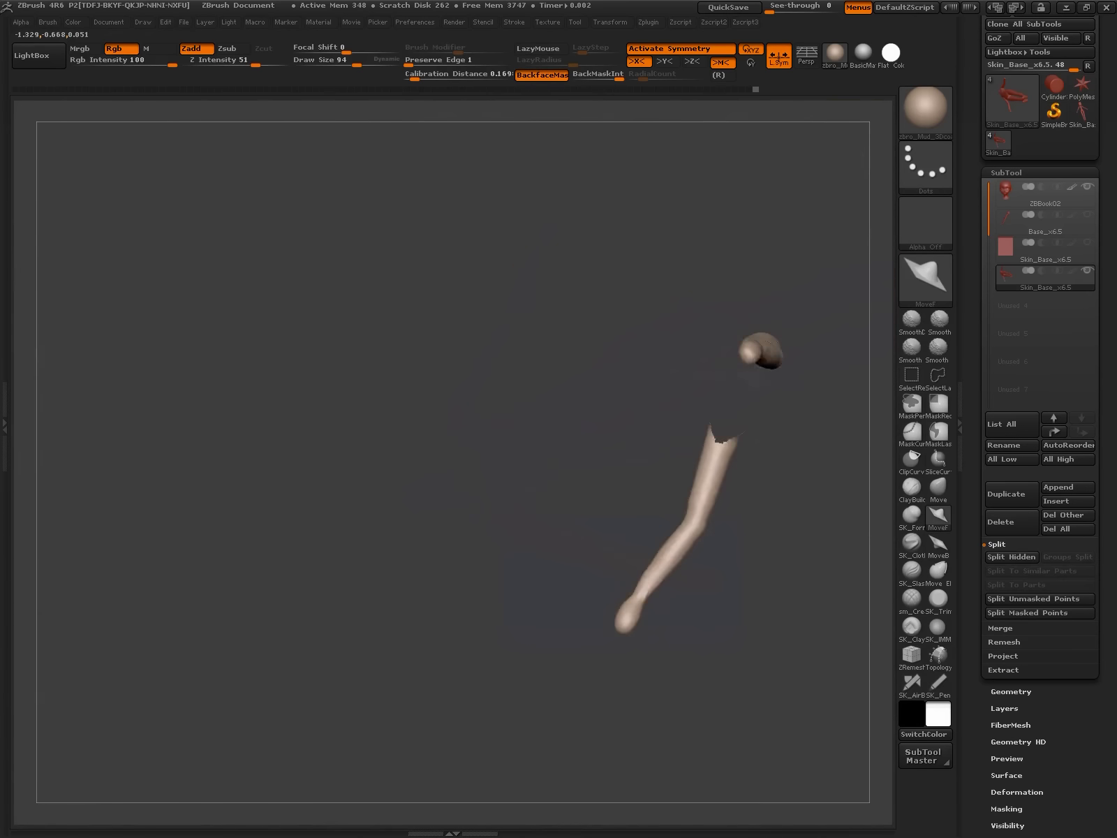
left_click_drag(629, 552, 592, 636, "alt")
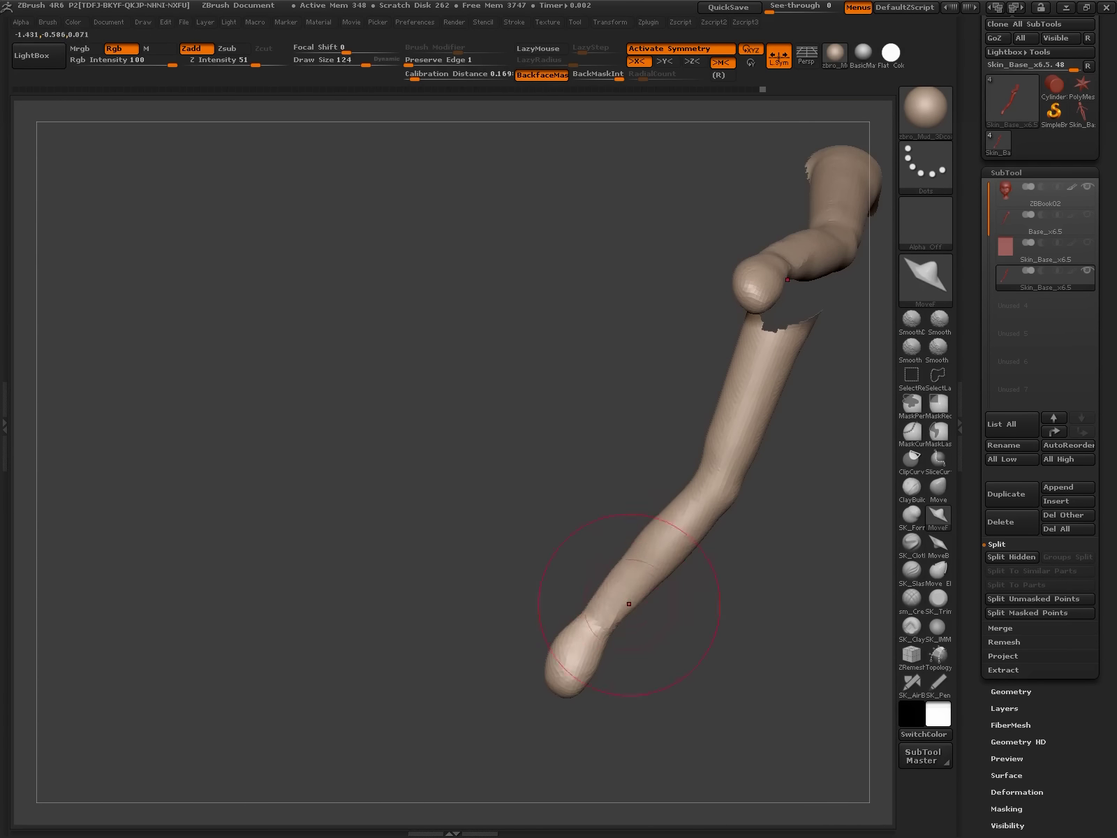
mouse_move(629, 603)
left_mouse_down()
mouse_move(723, 374)
mouse_move(748, 524)
mouse_move(621, 552)
mouse_move(673, 611)
mouse_move(793, 536)
mouse_move(768, 623)
mouse_move(874, 524)
mouse_move(785, 579)
mouse_move(606, 524)
mouse_move(823, 498)
mouse_move(782, 632)
mouse_move(648, 482)
left_mouse_up()
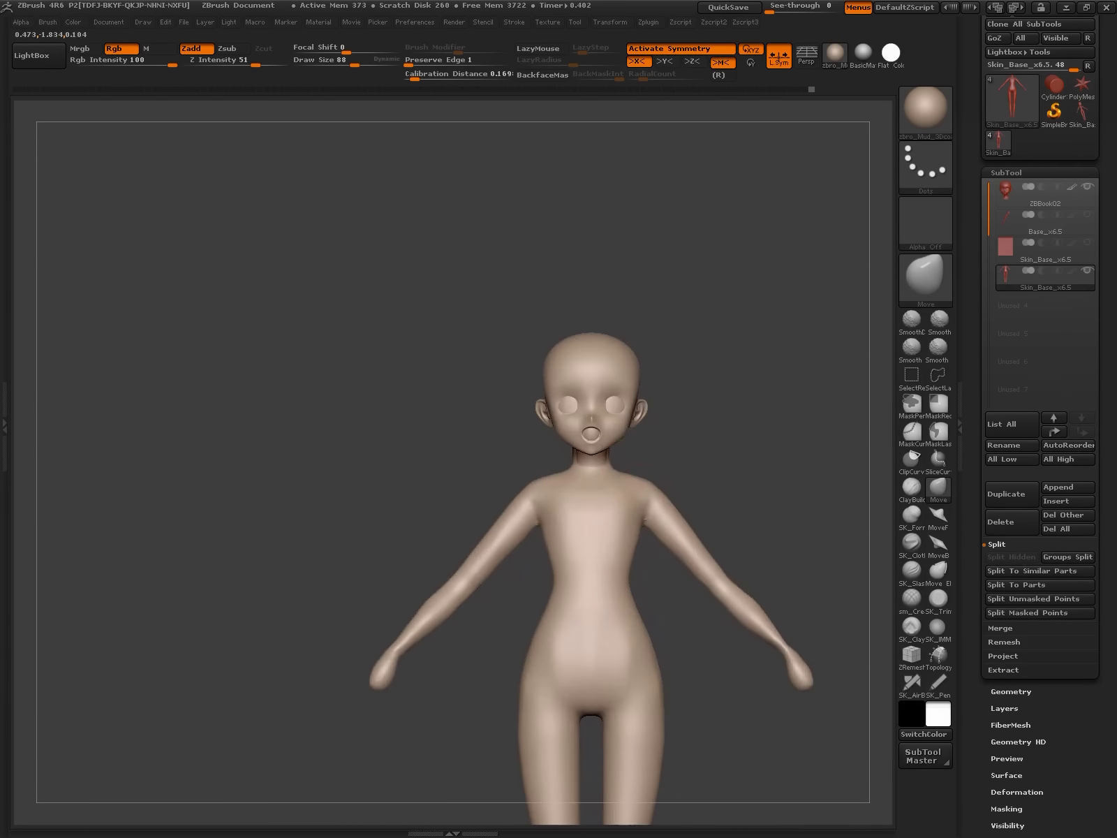
Step: Carve the buttocks creases with an enlarged sm_Crease brush, ending on a close side view of the hip
key("space")
mouse_move(749, 653)
left_mouse_down("alt")
mouse_move(599, 537)
mouse_move(649, 468)
mouse_move(661, 361)
mouse_move(595, 561)
mouse_move(671, 531)
left_mouse_up("alt")
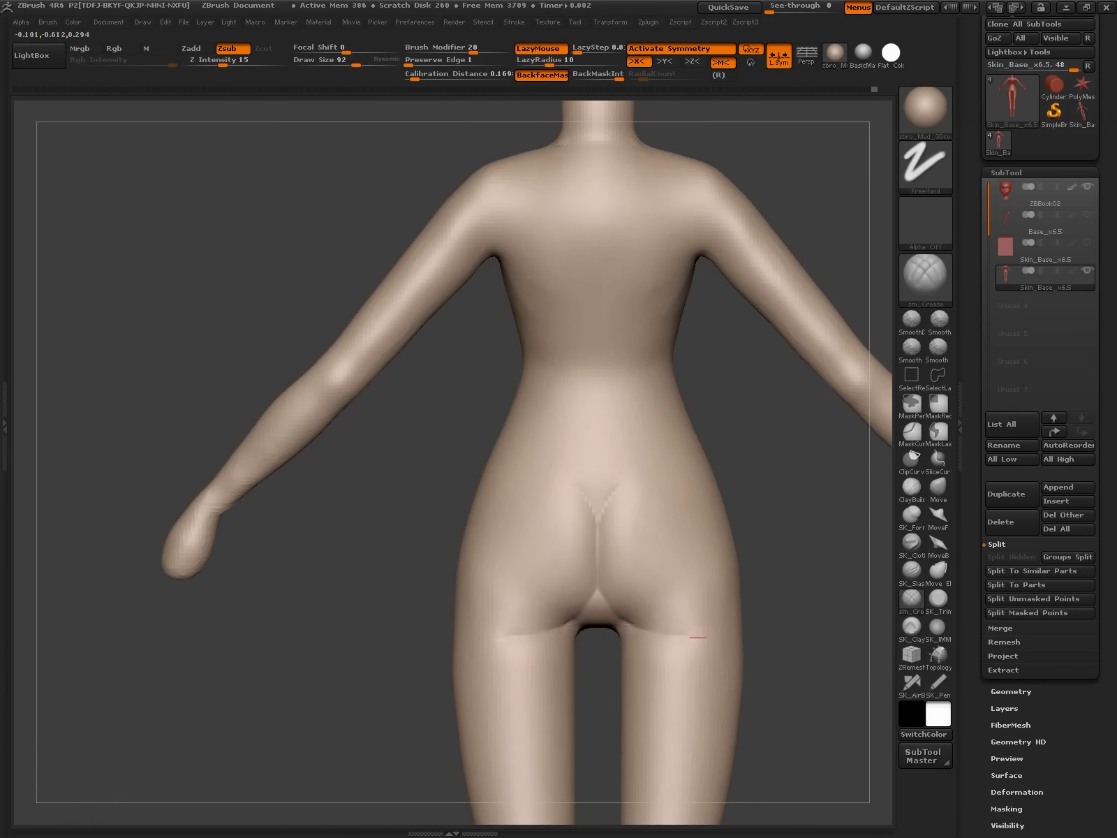
left_click_drag(698, 637, 717, 527)
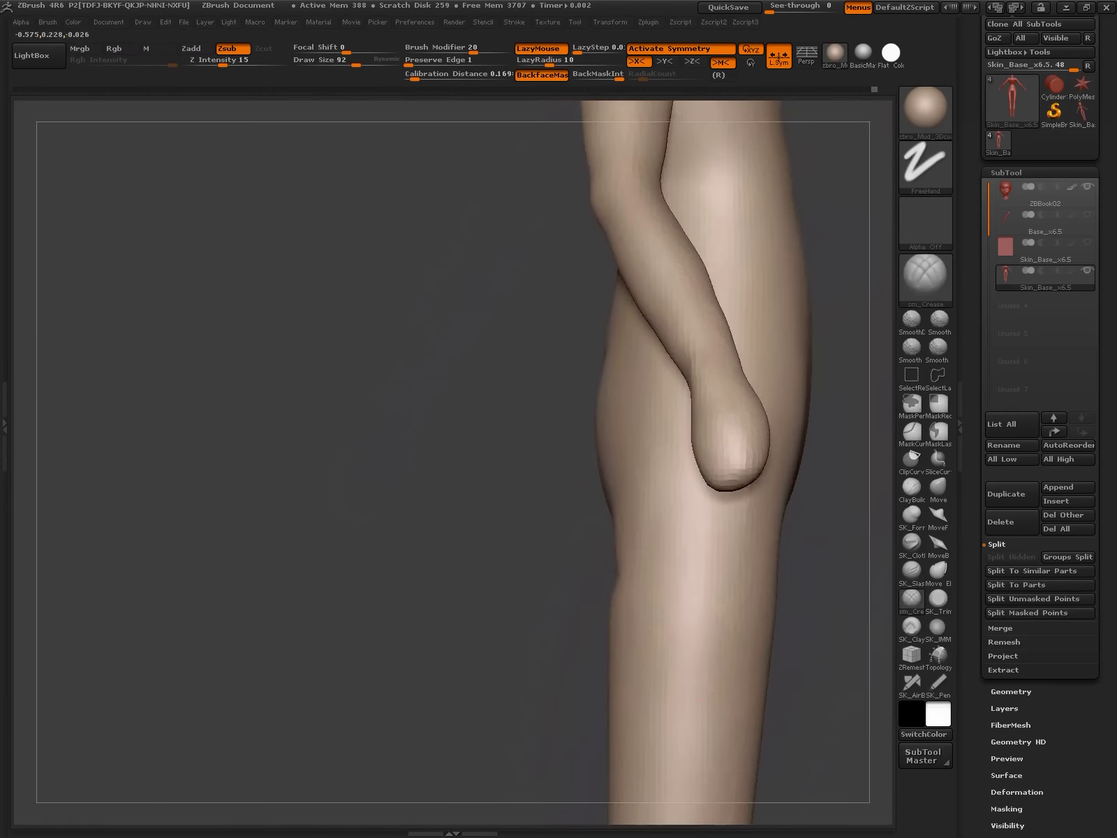